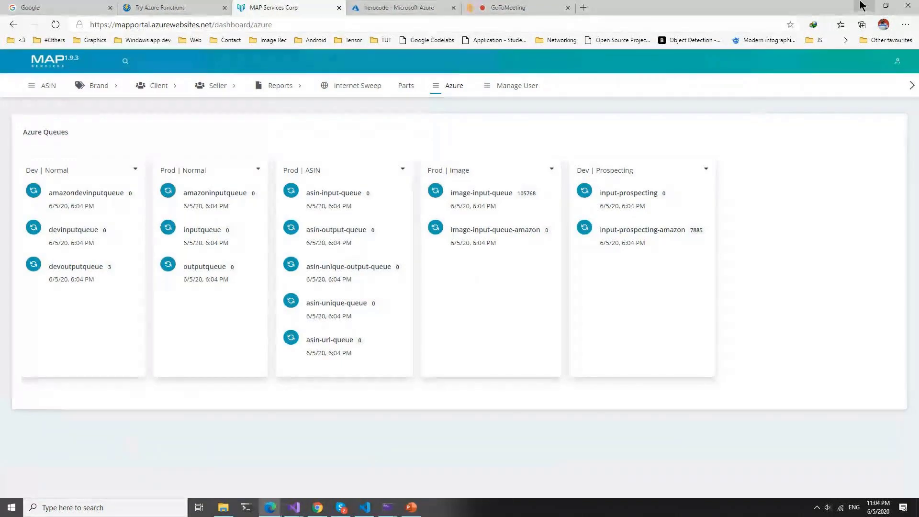
Resume the paused function console beside the QueueFunc code and check the devoutputqueue count in the Azure Queues dashboard
left_click(862, 5)
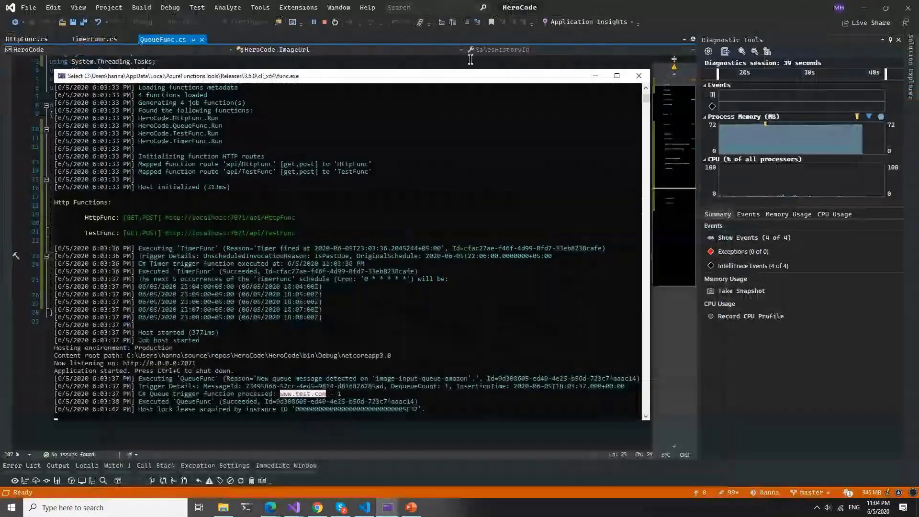
left_click_drag(448, 76, 842, 101)
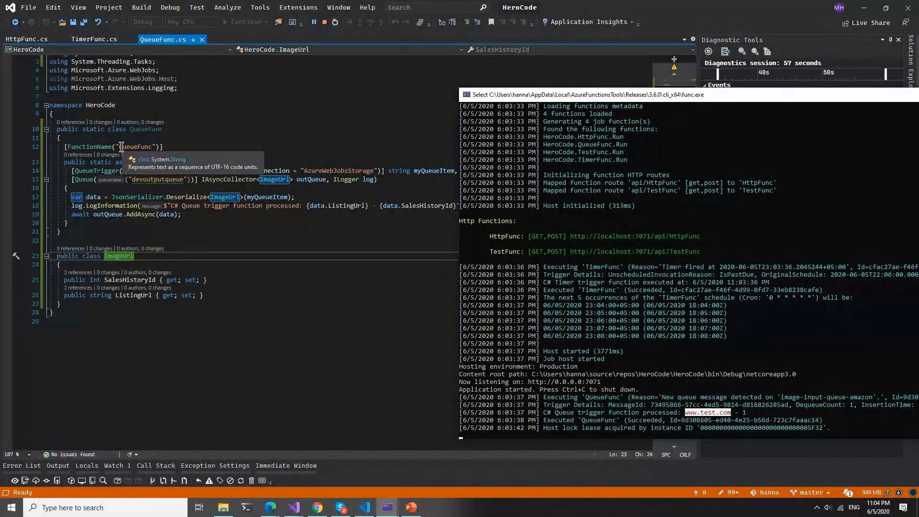
left_click(546, 383)
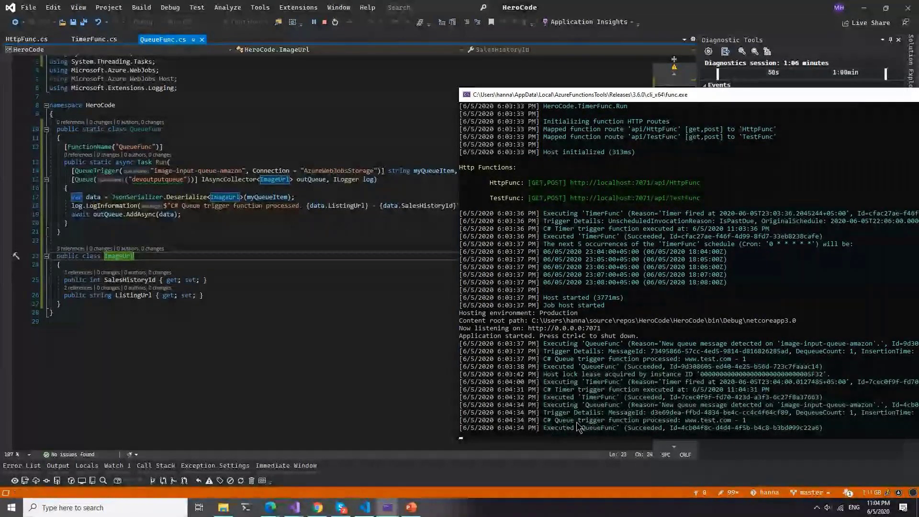
left_click(270, 508)
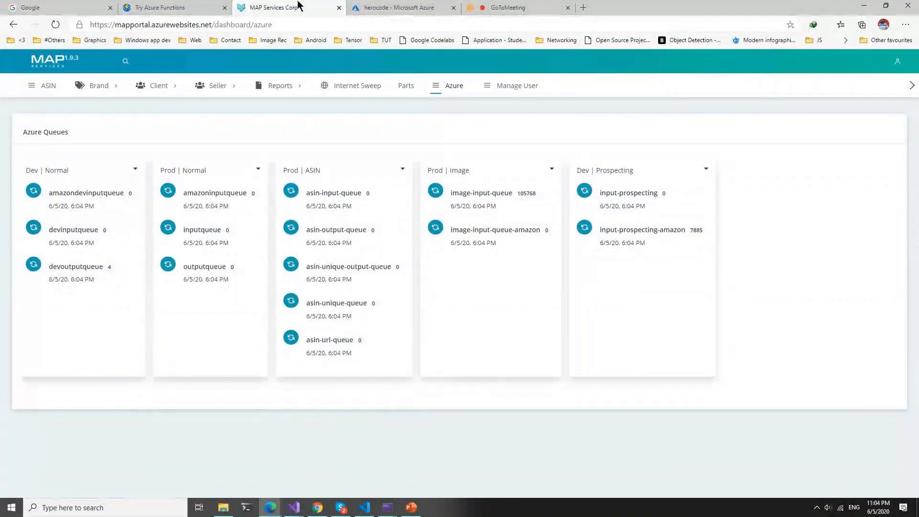
Switch to the HeroCode project in Visual Studio and stop its debugging session
mouse_move(294, 507)
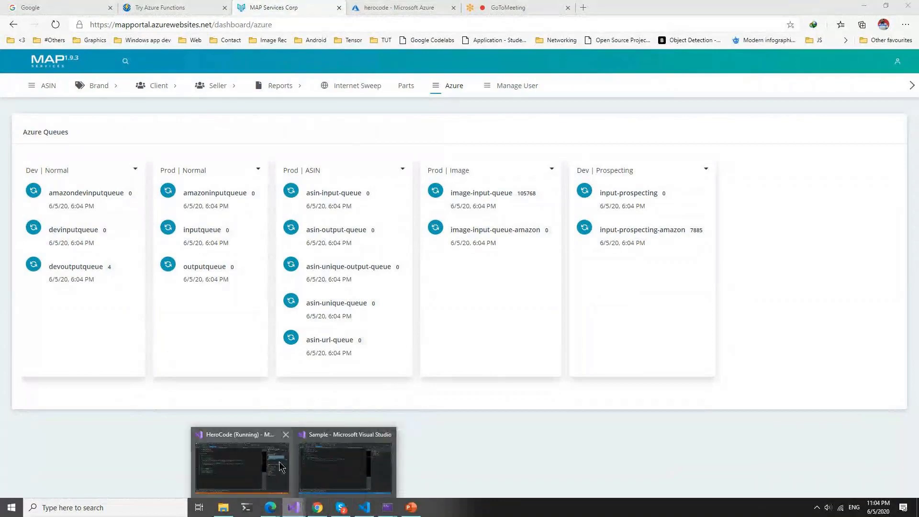
left_click(252, 467)
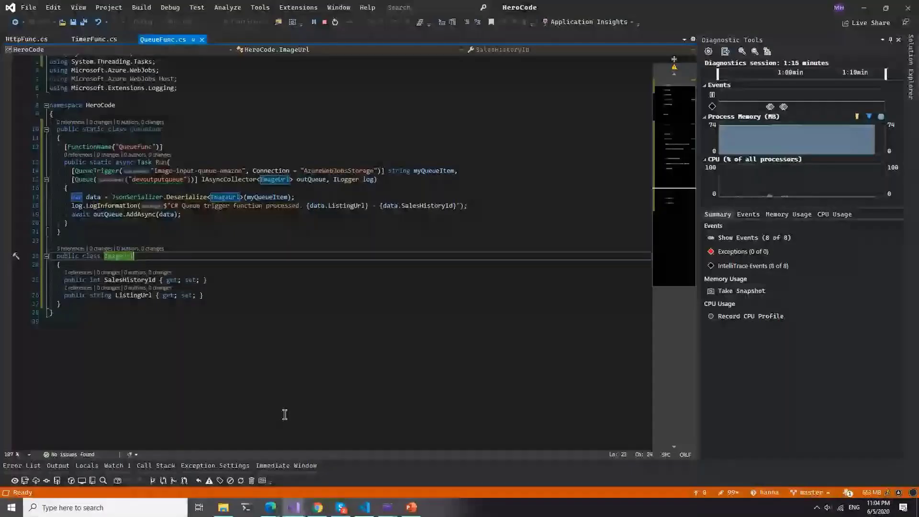
left_click(325, 22)
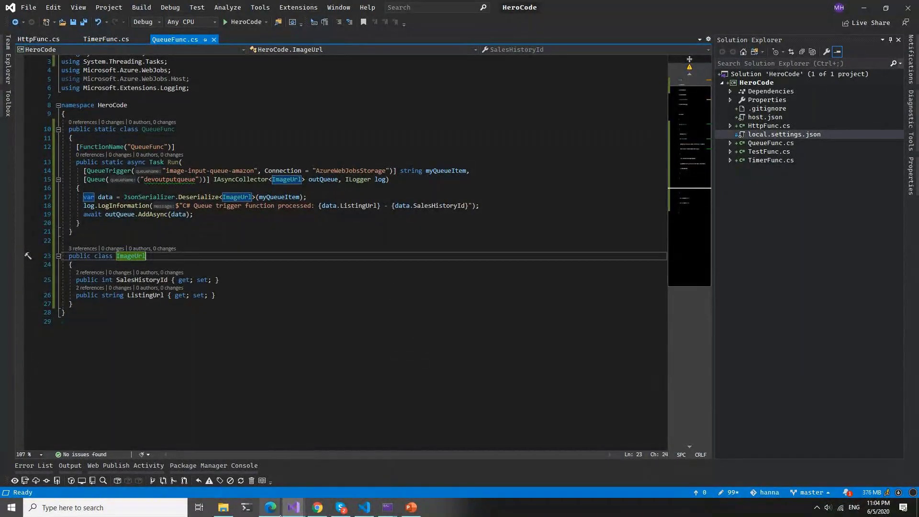
Switch to the Azure portal in the browser and start creating a new Function App from the Function App list
mouse_move(270, 507)
left_click(223, 486)
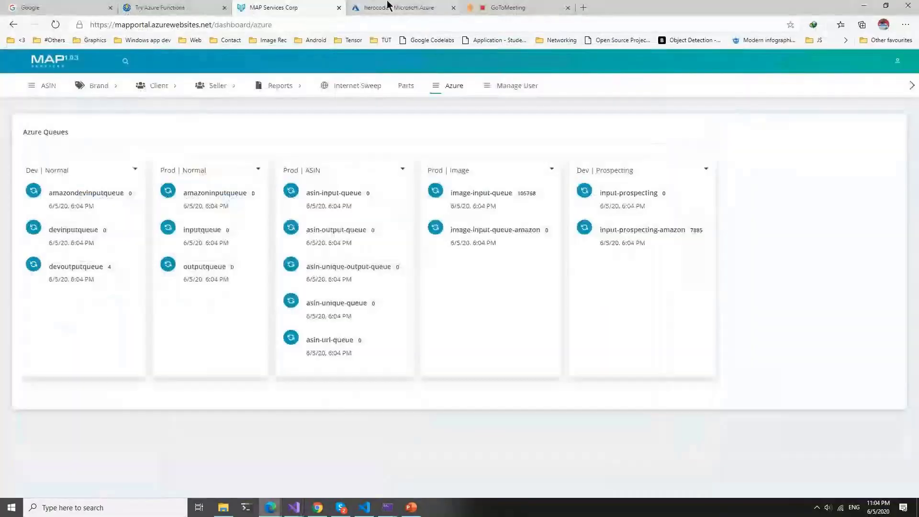
left_click(400, 8)
left_click(19, 78)
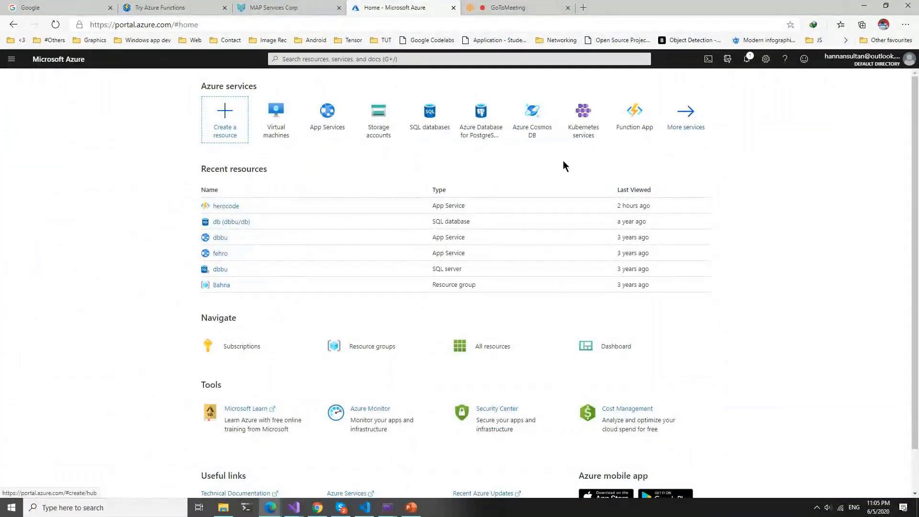
left_click(234, 131)
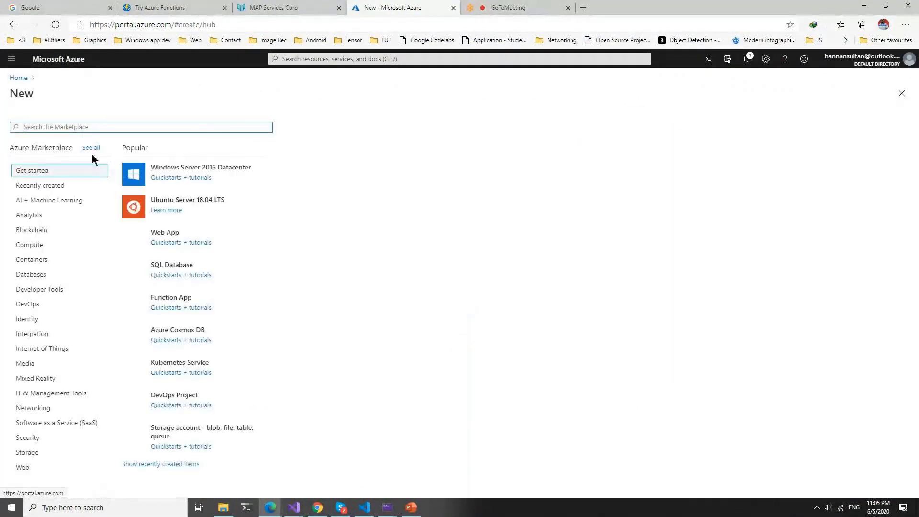
left_click(22, 80)
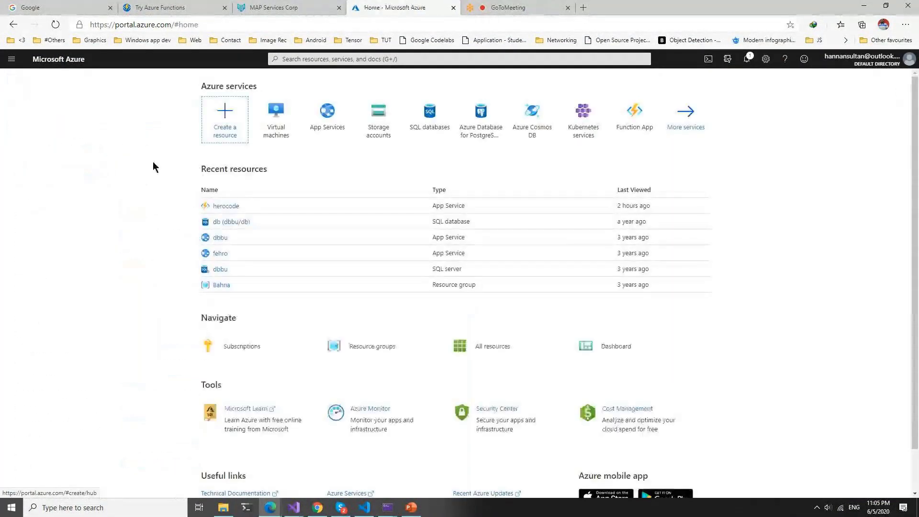
left_click(635, 120)
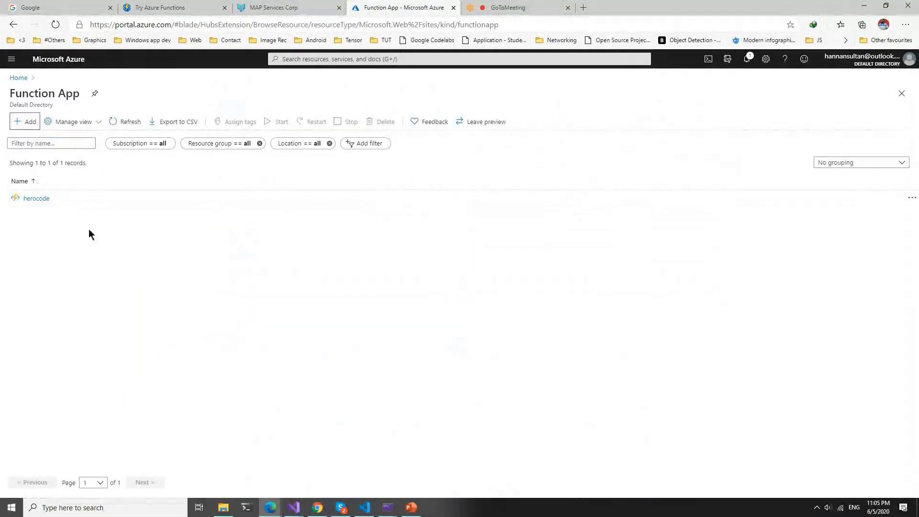
left_click(24, 122)
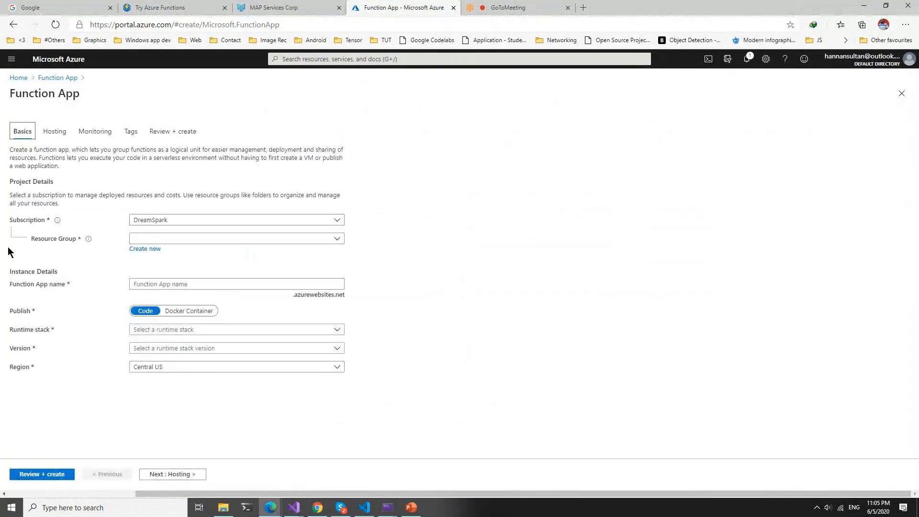
Create a new resource group named SampleDeploy for the function app under the DreamSpark subscription
left_click(182, 223)
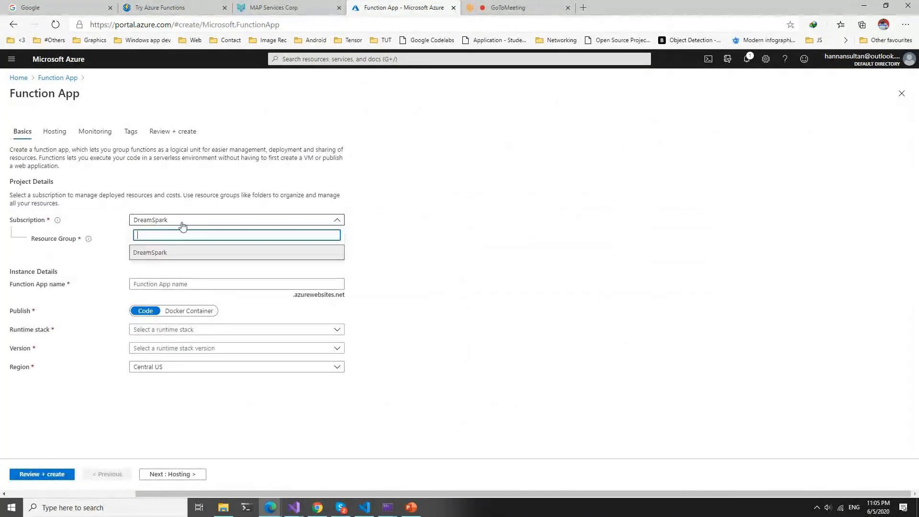
left_click(447, 196)
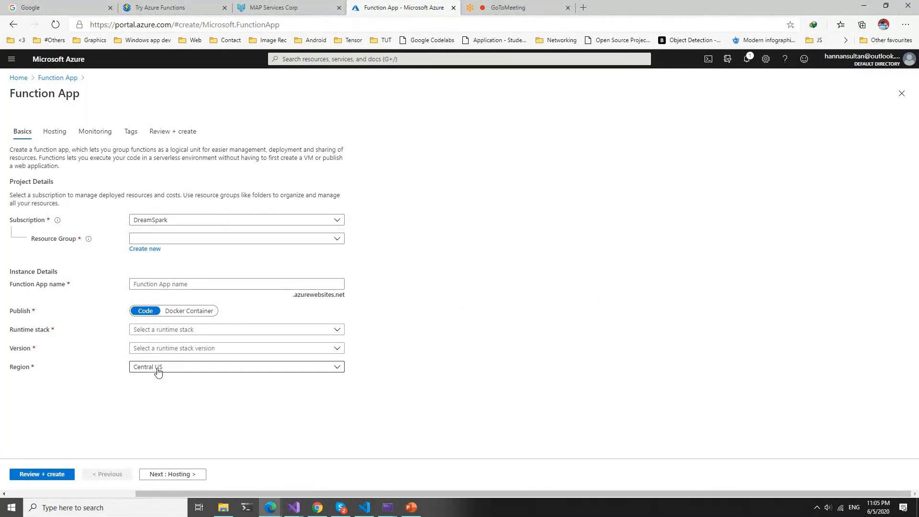
left_click(182, 239)
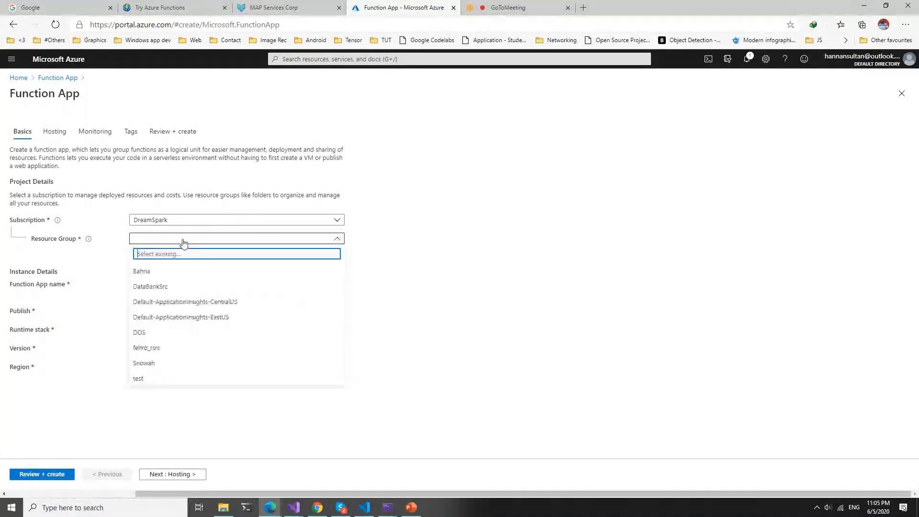
left_click(117, 267)
left_click(144, 249)
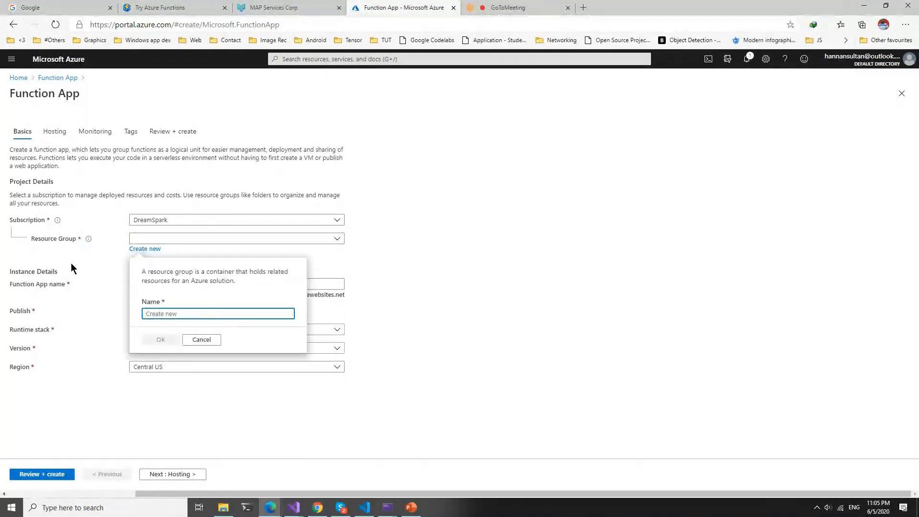
type("SampleDemp")
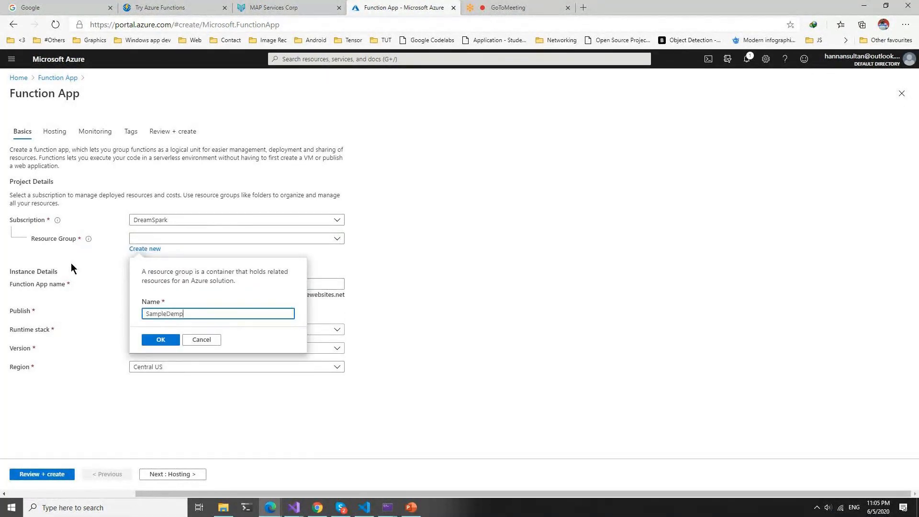
key("BackSpace")
key("BackSpace")
type("ploy")
left_click(159, 340)
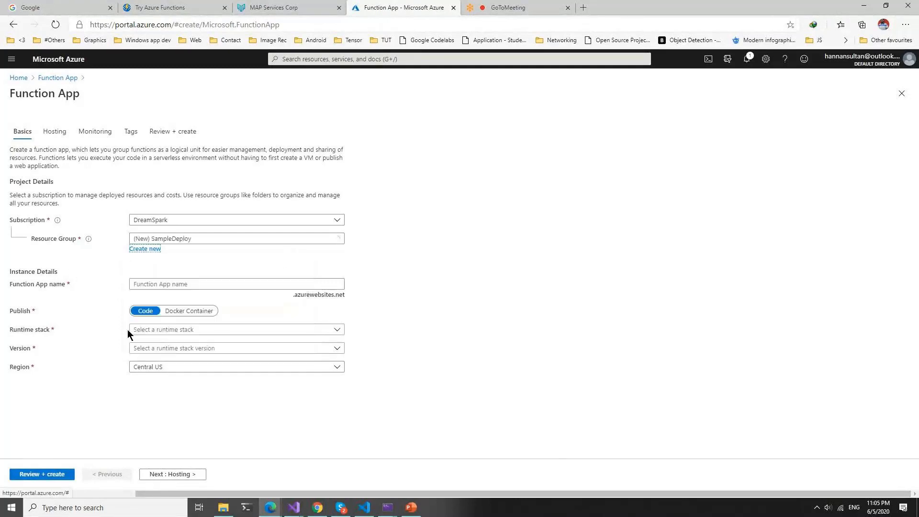
Name the function app sampledeployment and set its runtime stack to .NET Core
left_click(160, 282)
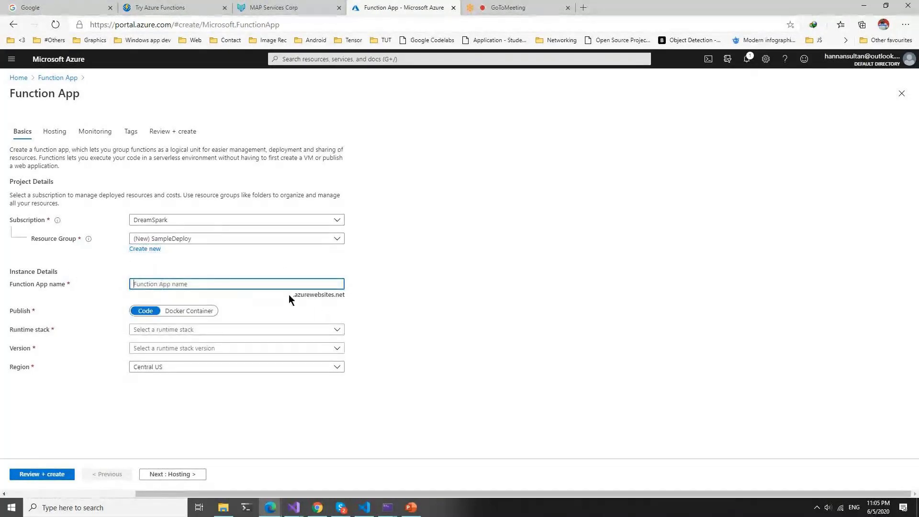
left_click_drag(289, 295, 332, 298)
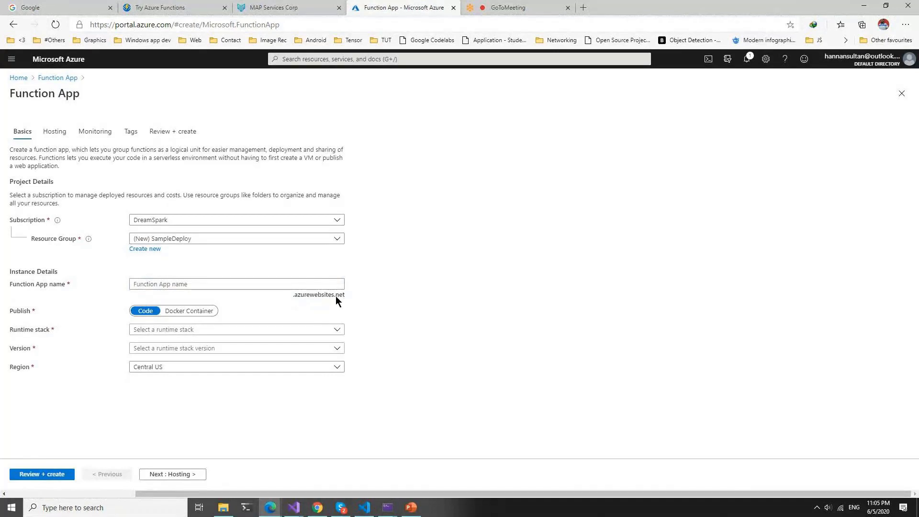
left_click(252, 283)
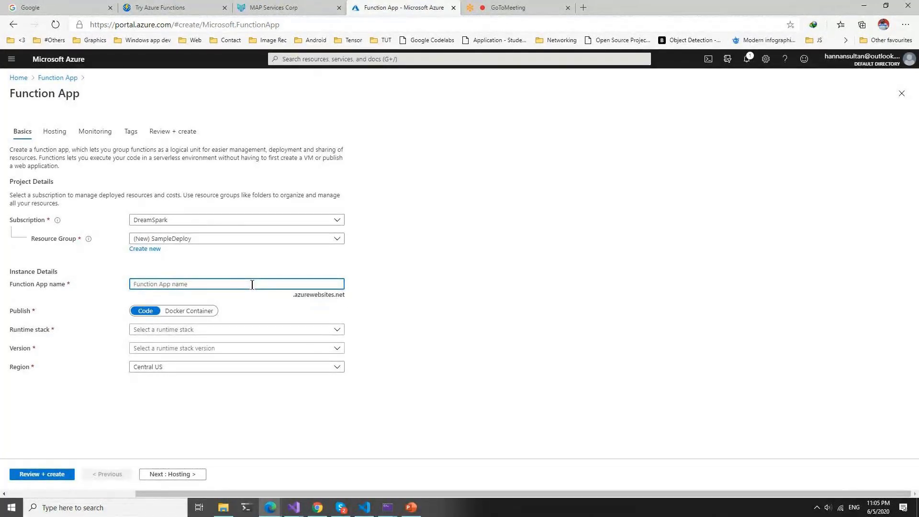
type("sampledeployment")
left_click(346, 283)
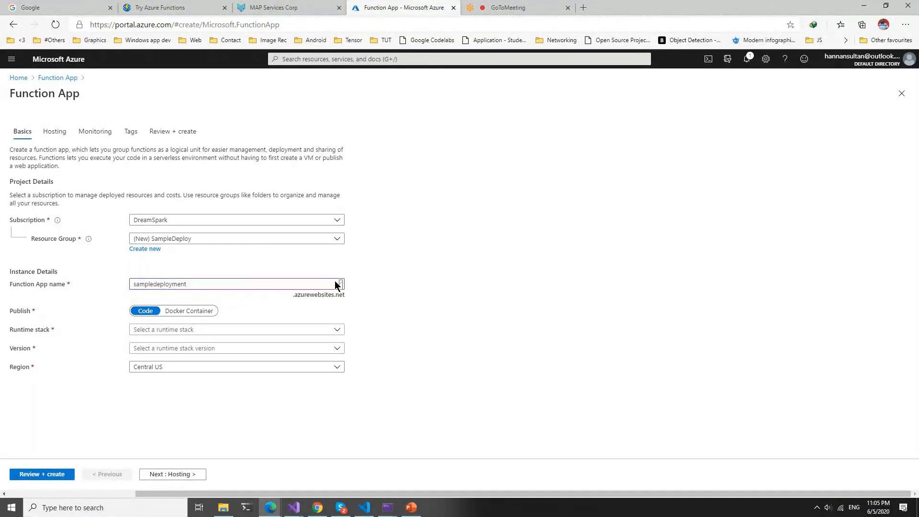
left_click(290, 283)
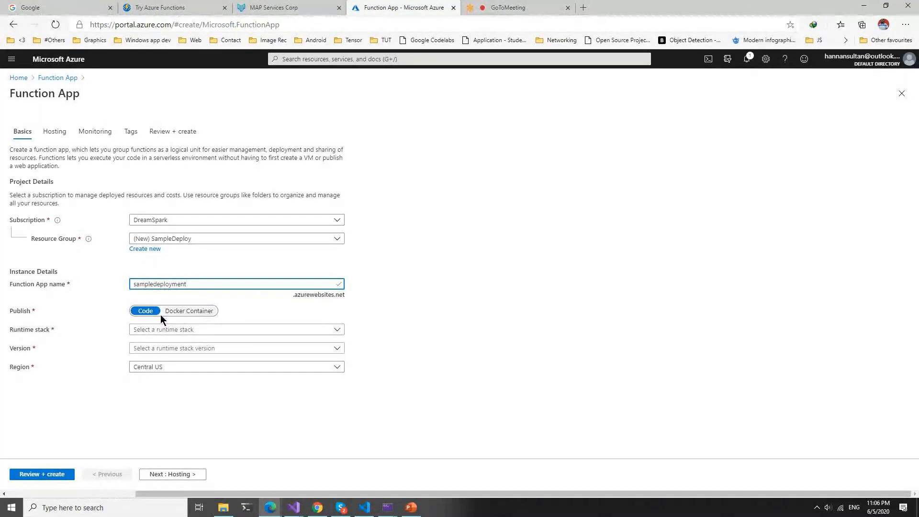
left_click(223, 334)
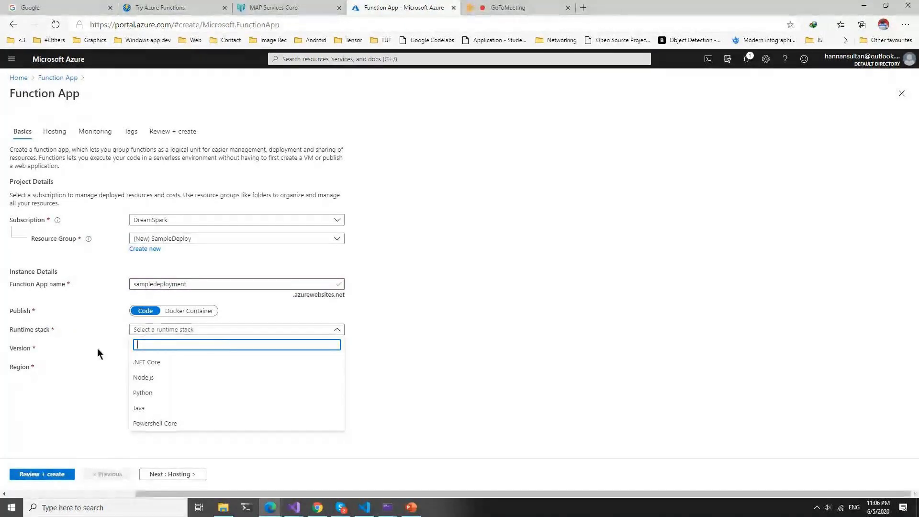
left_click(138, 366)
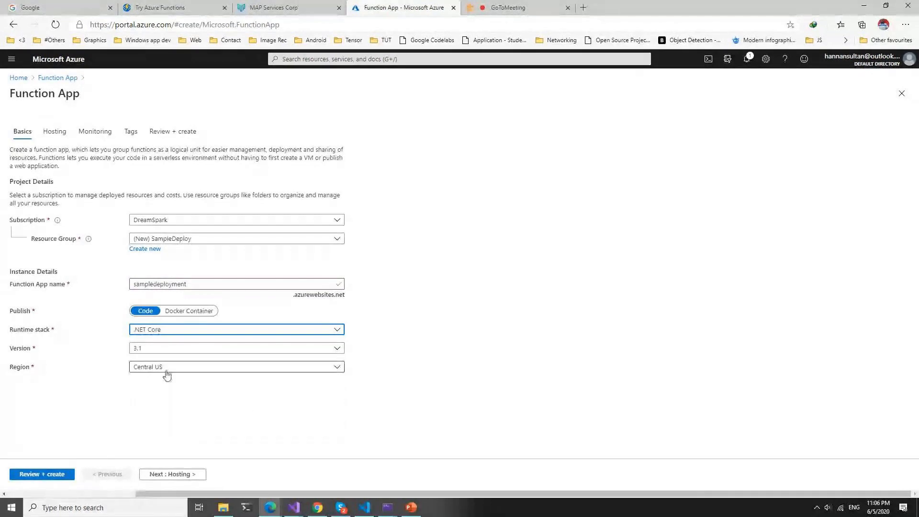
Compare the versions offered for the .NET Core, Node.js and Python runtime stacks, ending with .NET Core selected
left_click(128, 346)
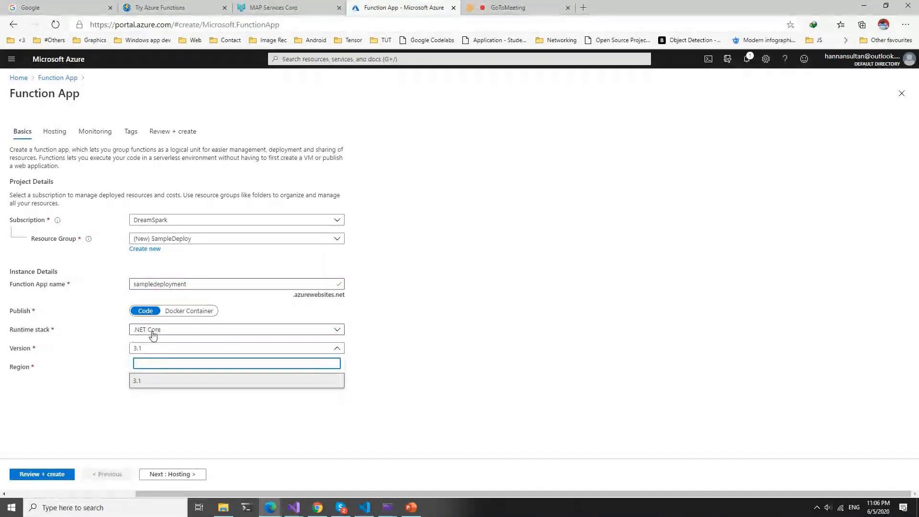
left_click(153, 335)
key("Down")
left_click(160, 352)
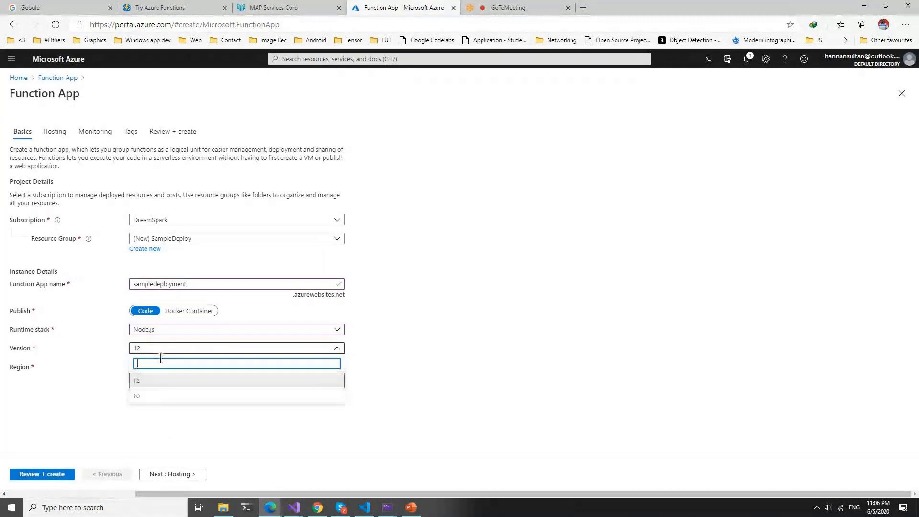
left_click(173, 334)
left_click(163, 390)
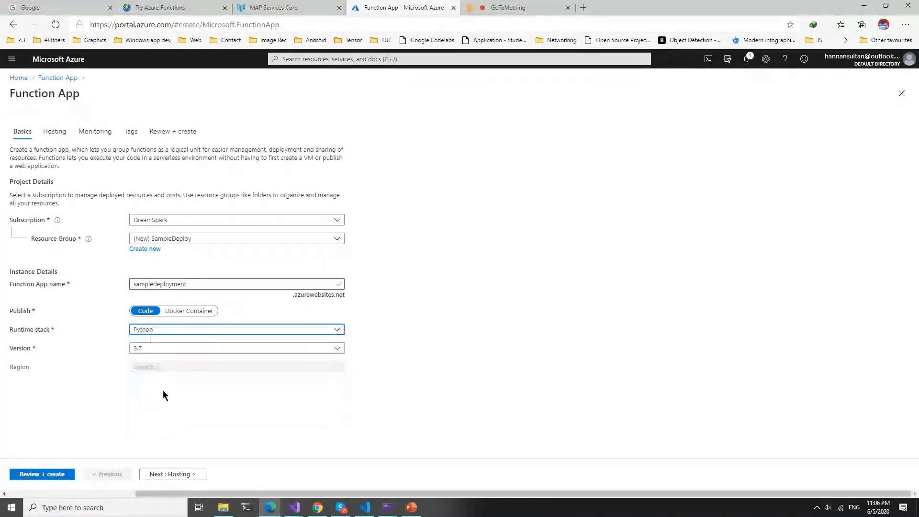
left_click(171, 349)
left_click(171, 349)
left_click(173, 329)
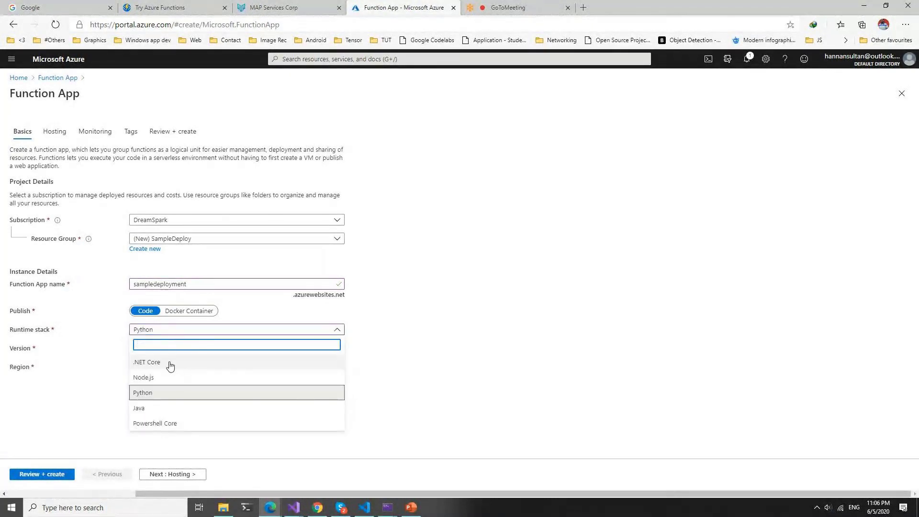
left_click(171, 365)
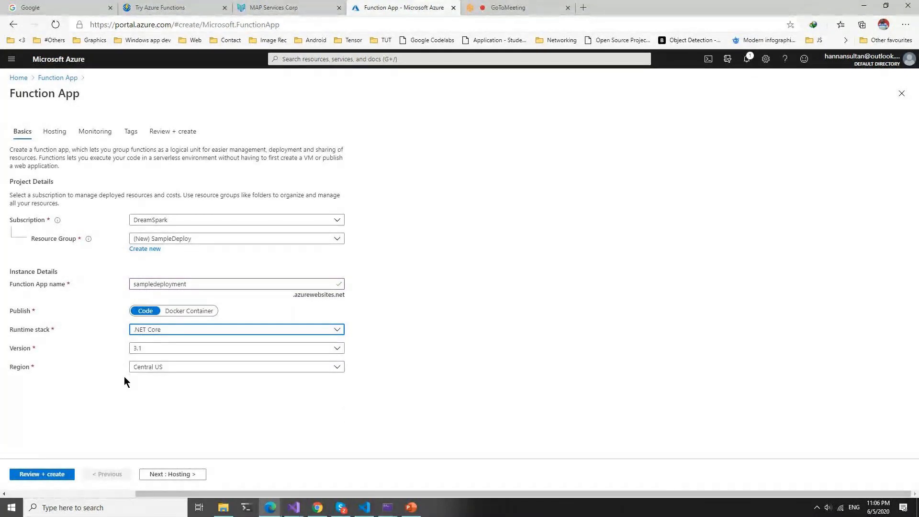
Review the regions available for hosting the function app
left_click(145, 370)
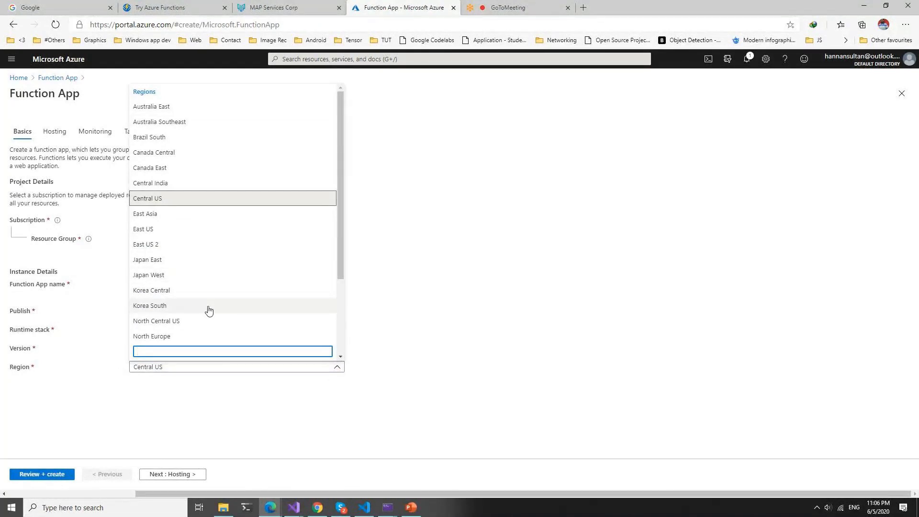
scroll(209, 310, "down", 3)
scroll(209, 310, "up", 3)
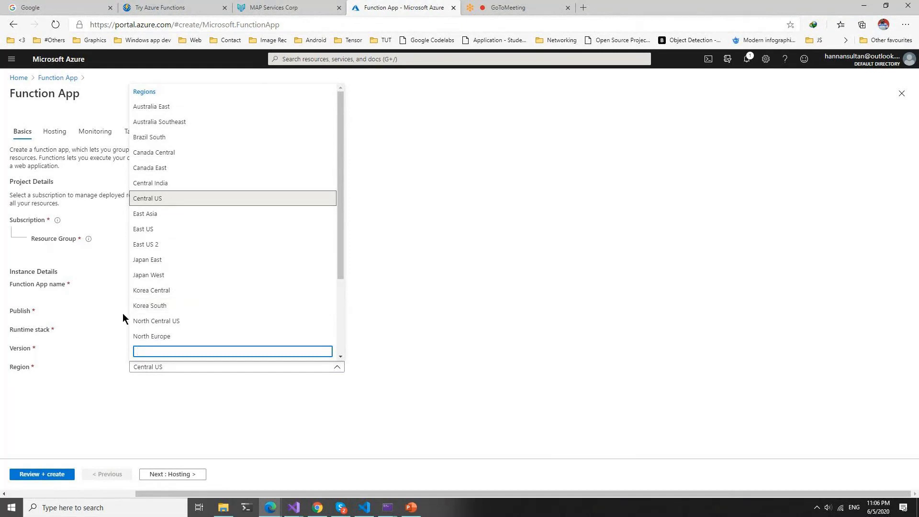
left_click(91, 374)
Review the hosting options of the new function app, including the available plan types and the SKU and size
left_click(176, 475)
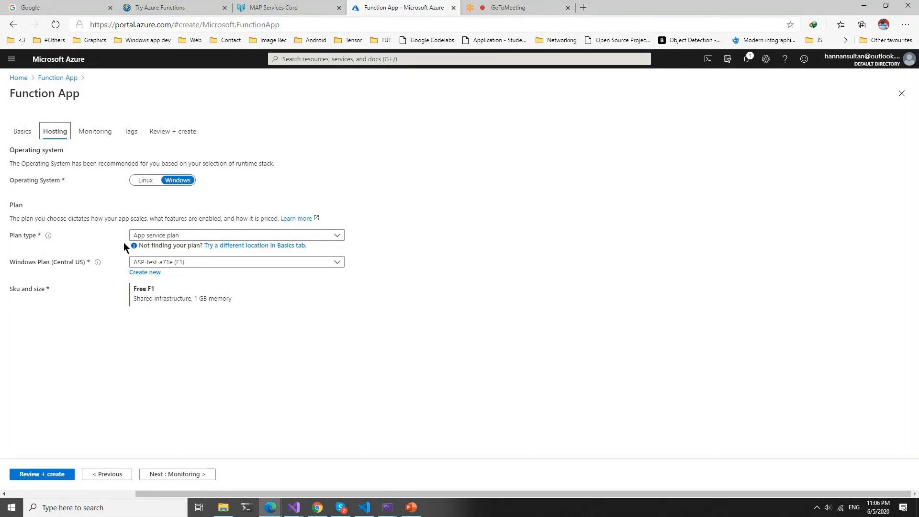
left_click(171, 234)
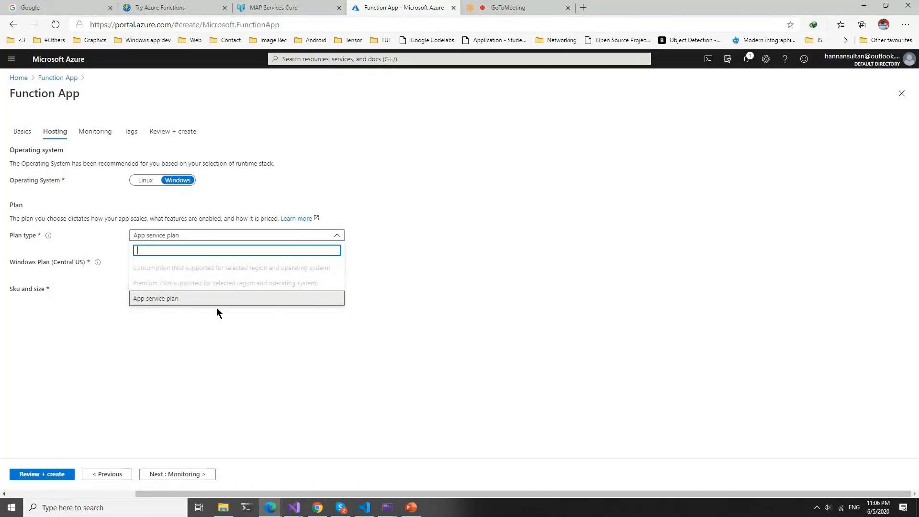
left_click(130, 330)
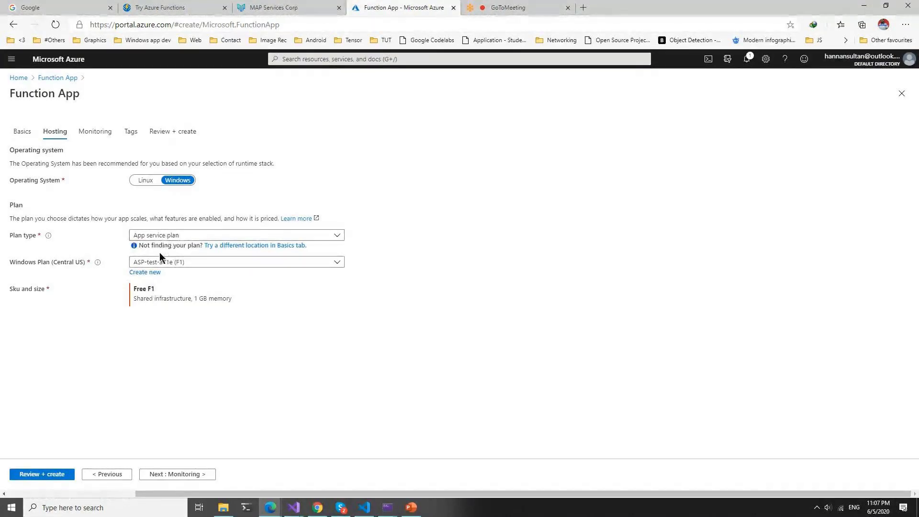
left_click_drag(135, 288, 165, 297)
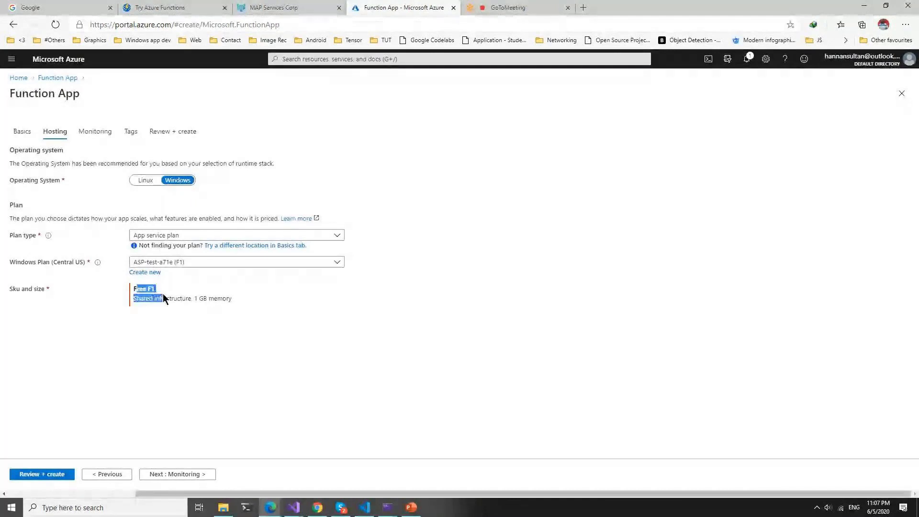
left_click(182, 310)
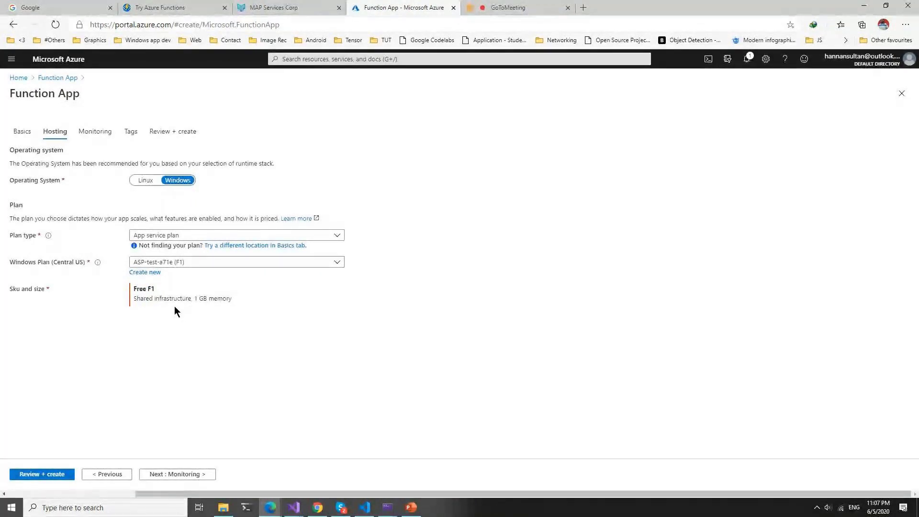
Review the monitoring, tags and summary pages of the new function app, and leave the setup without creating it
left_click(165, 474)
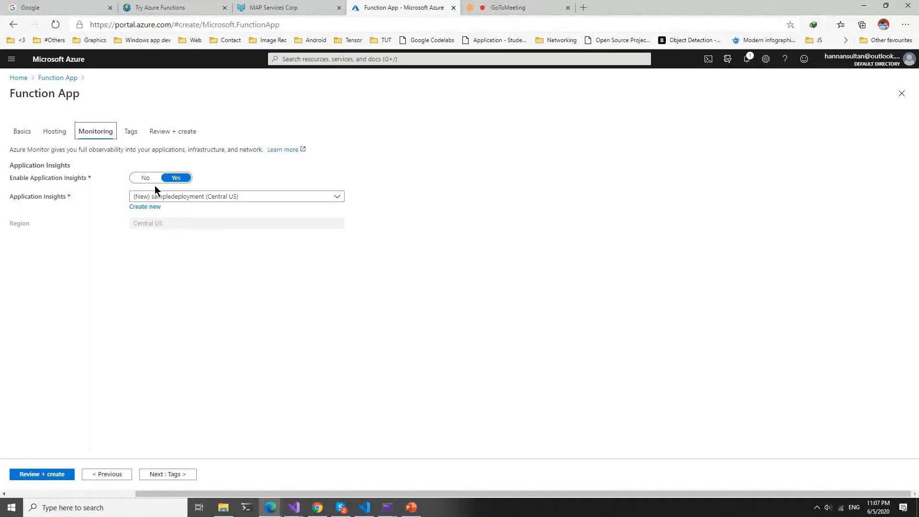
left_click(170, 474)
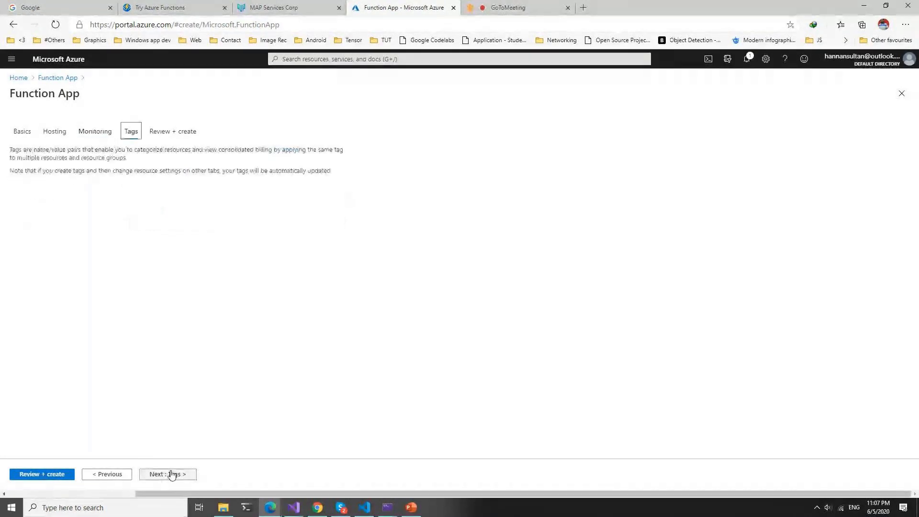
left_click(87, 205)
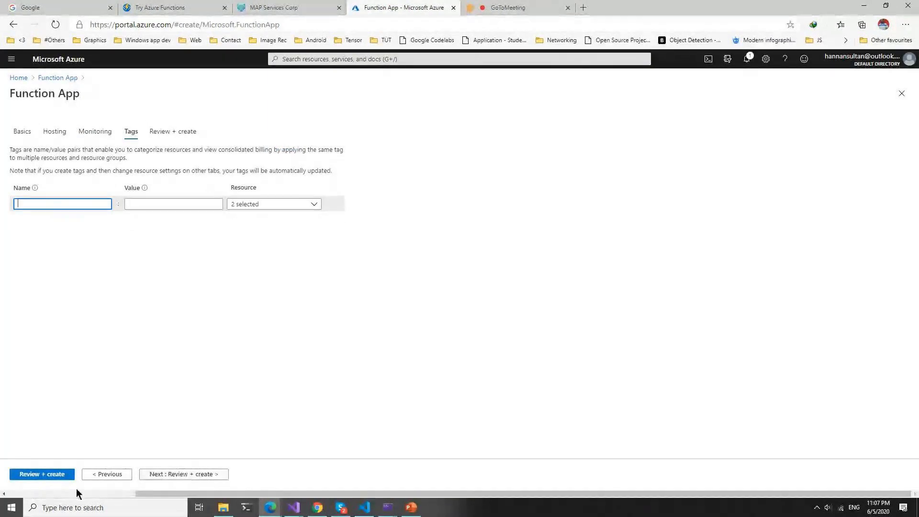
left_click(48, 475)
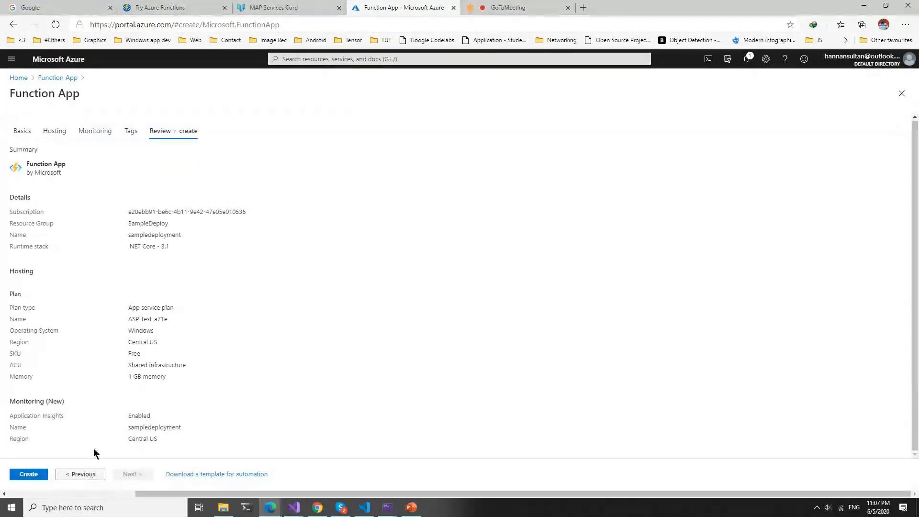
left_click(901, 96)
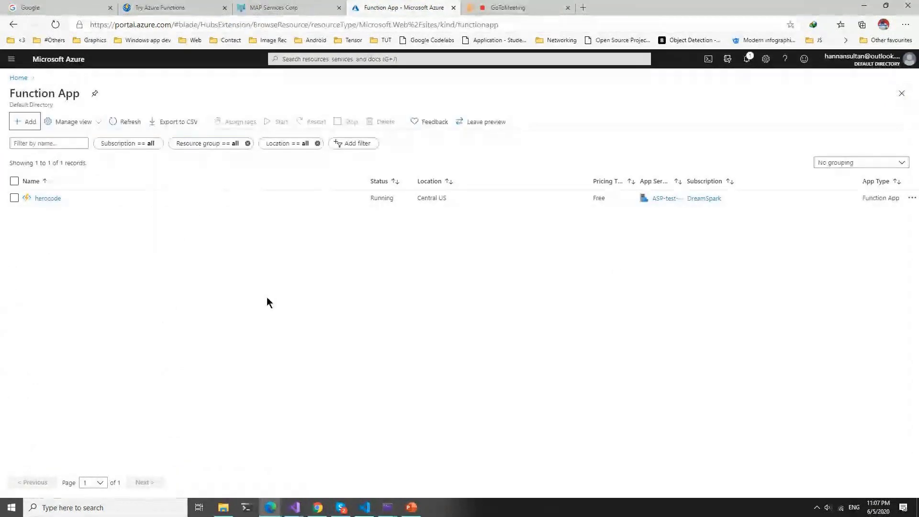
Open the configuration of the existing herocode function app, and switch to the HeroCode project in Visual Studio
left_click(56, 200)
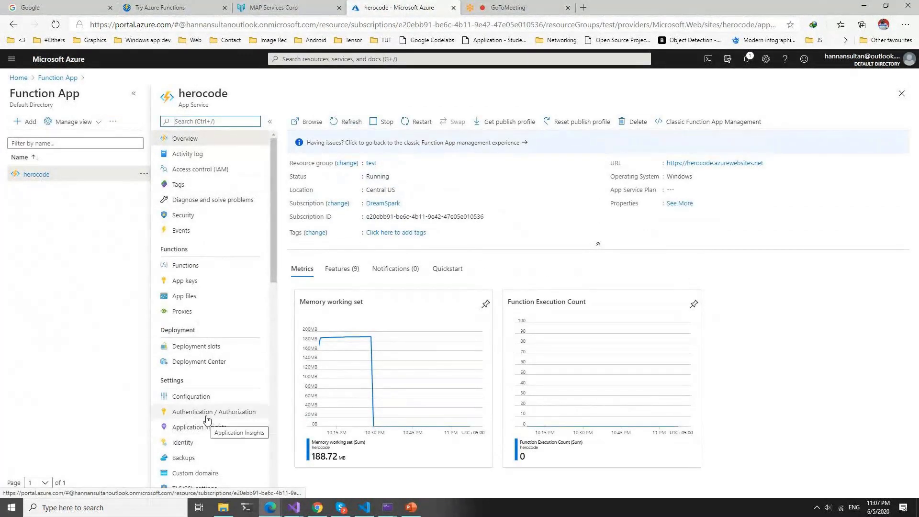
left_click(194, 398)
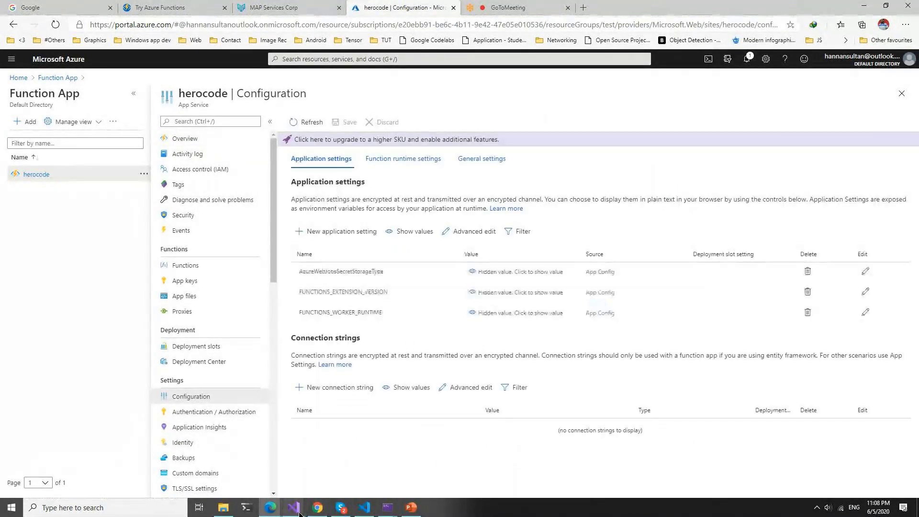
mouse_move(299, 509)
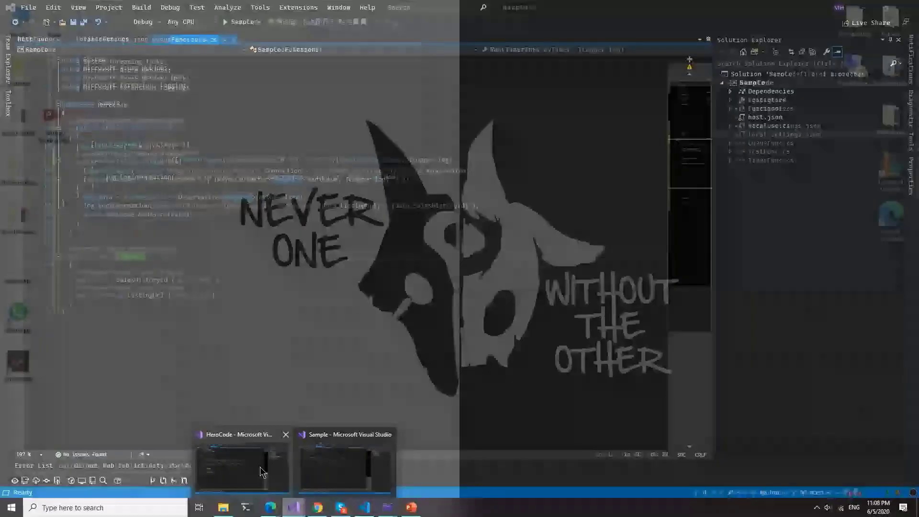
left_click(260, 467)
Inspect the AzureWebJobsStorage entry in local.settings.json, close the file and return to the Azure portal
double_click(770, 134)
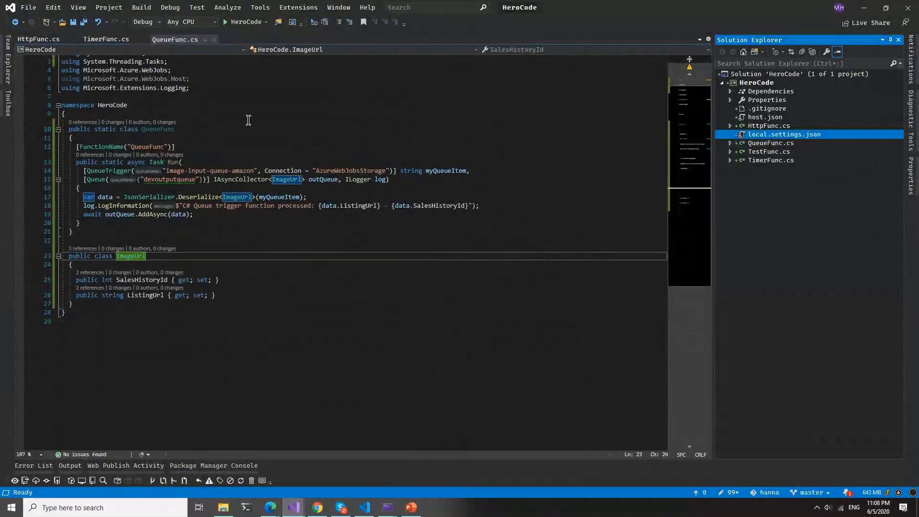
triple_click(263, 85)
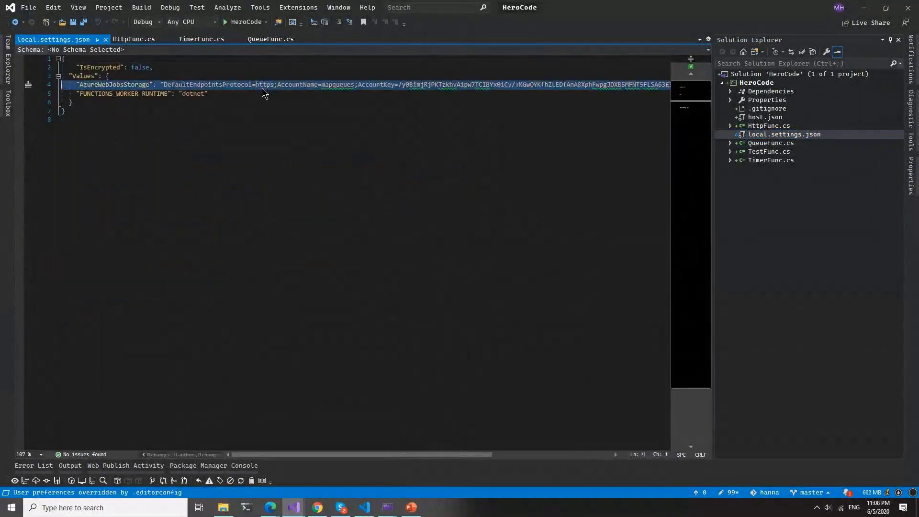
left_click(609, 76)
left_click(104, 40)
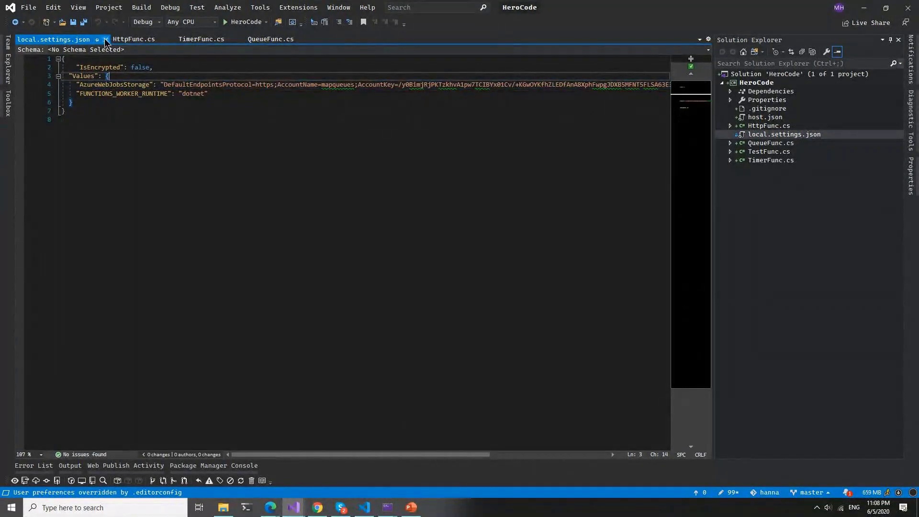
left_click(864, 7)
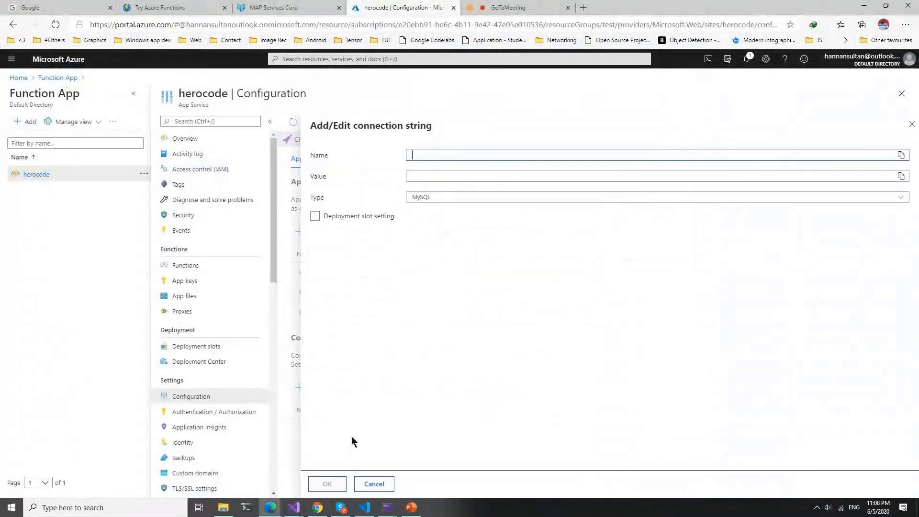
Look at the fields for adding a connection string to herocode, and close the configuration without adding one
left_click(372, 484)
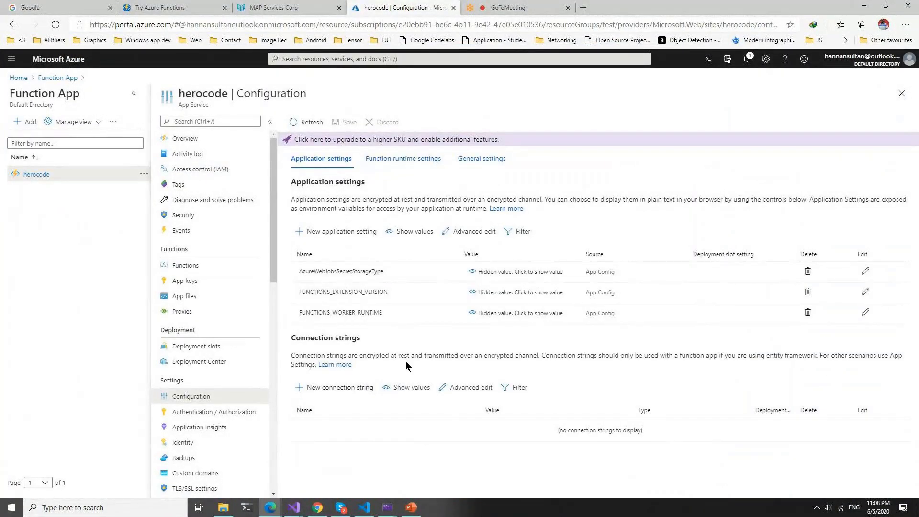
left_click(314, 388)
left_click(423, 153)
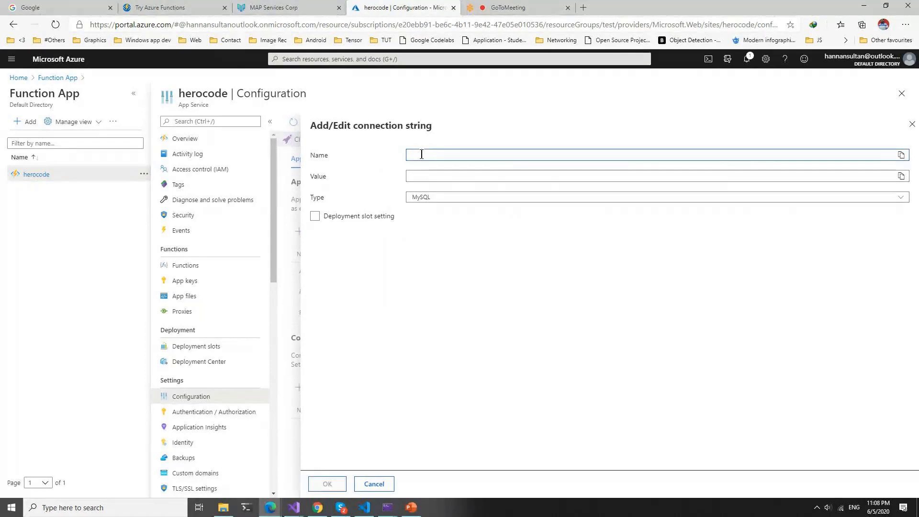
left_click(903, 95)
Reopen the herocode function app and check its list of functions
left_click(48, 199)
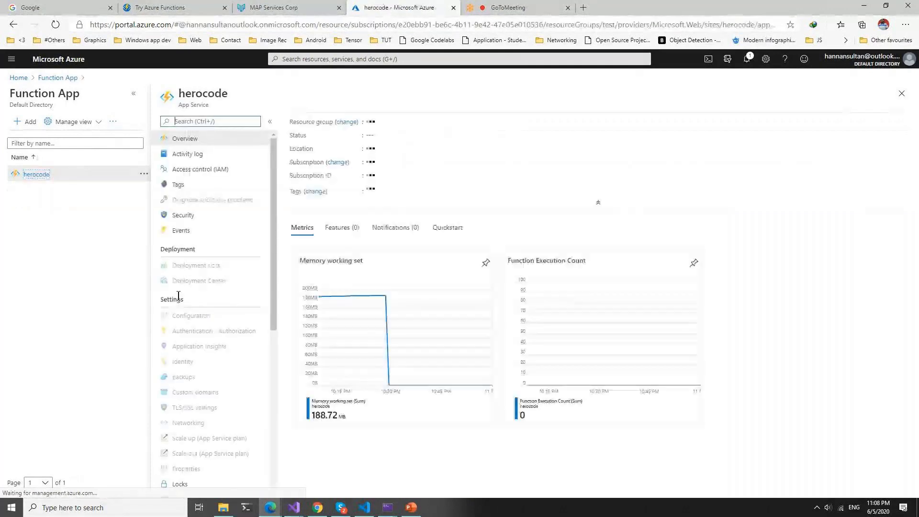
left_click(201, 217)
left_click(210, 268)
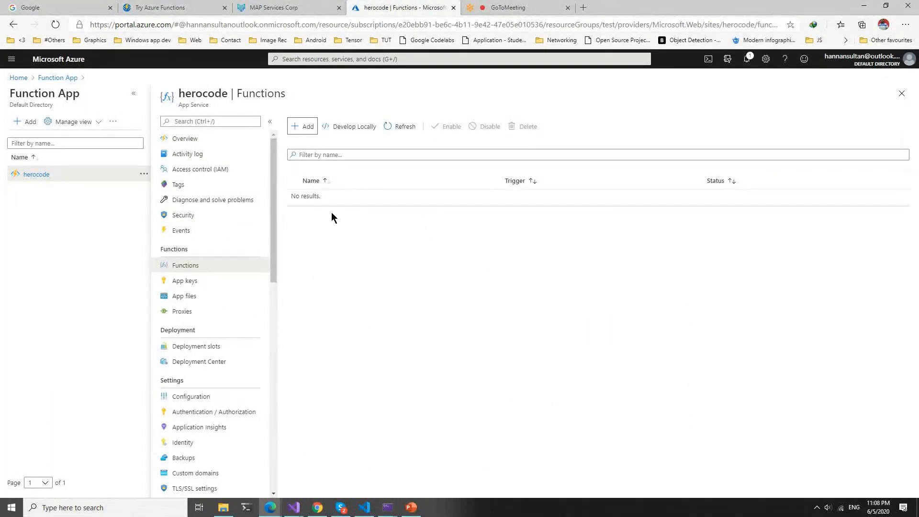
left_click_drag(310, 197, 312, 234)
left_click(376, 199)
Browse the trigger templates offered for a new function in herocode, and close the list without choosing one
left_click(303, 126)
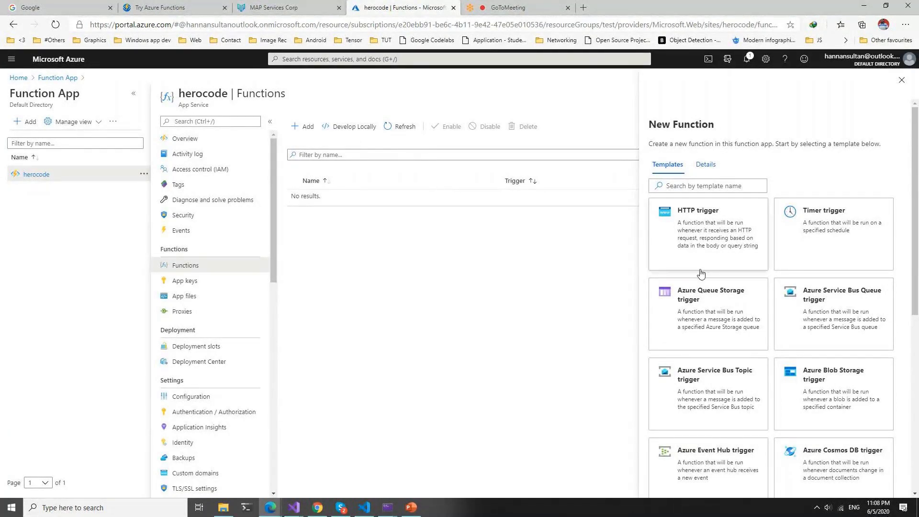
scroll(722, 245, "down", 1)
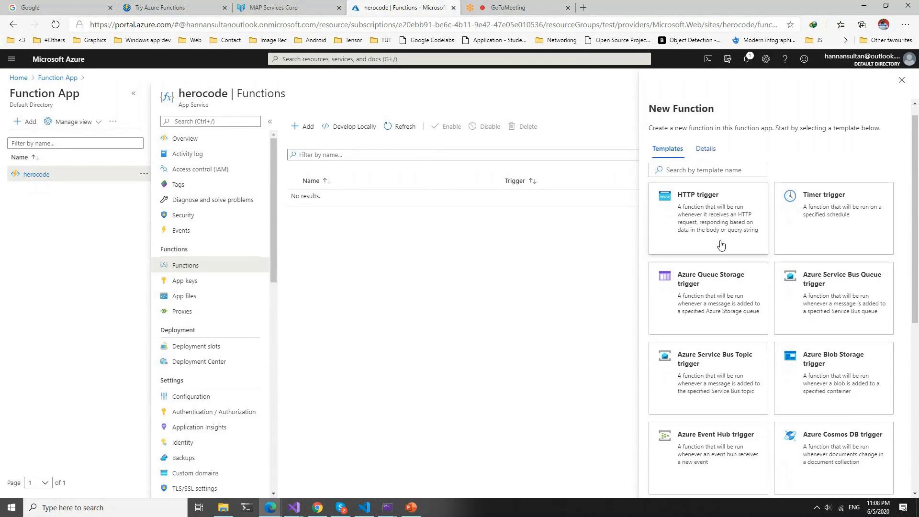
scroll(721, 245, "down", 5)
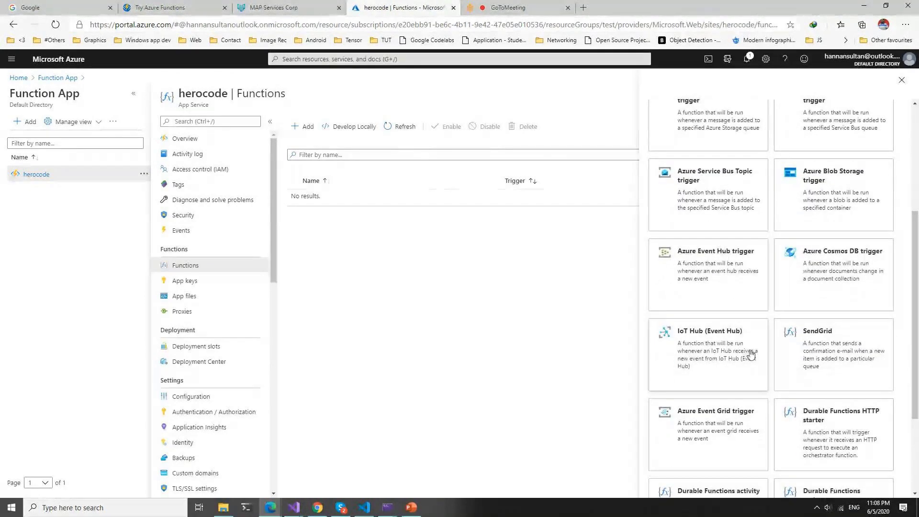
scroll(750, 354, "down", 3)
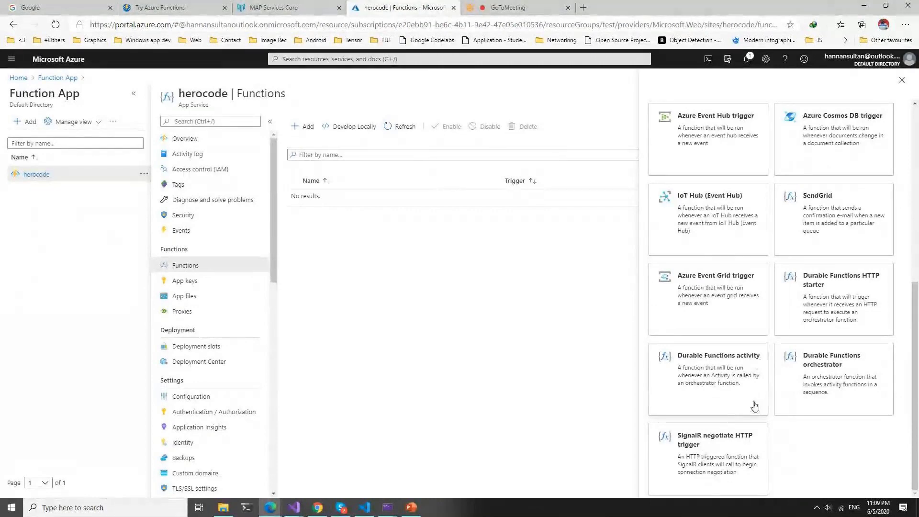
scroll(811, 424, "up", 8)
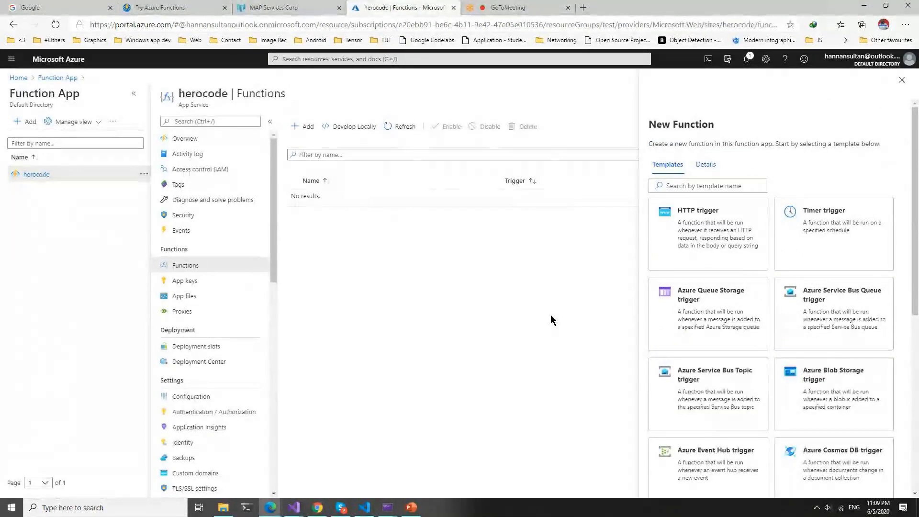
left_click(903, 81)
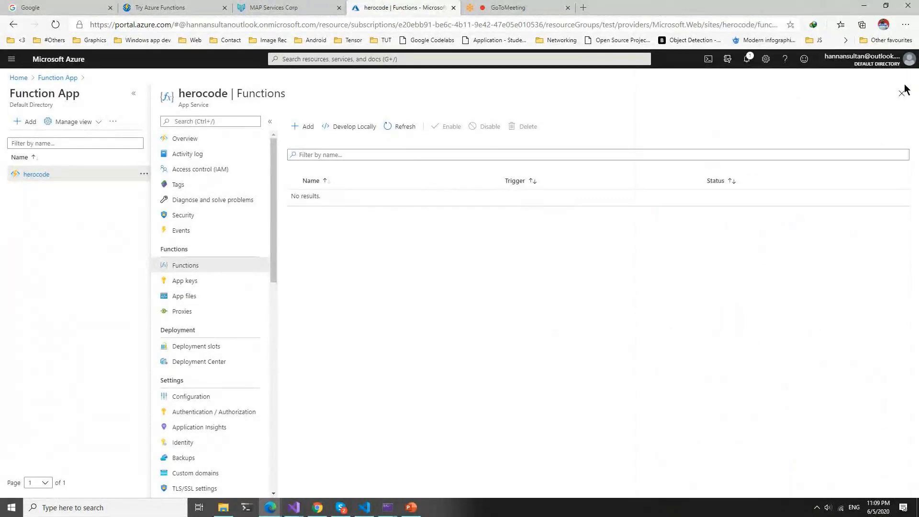
Examine the deployment slots page of herocode and its plan requirement for adding slots
left_click(229, 352)
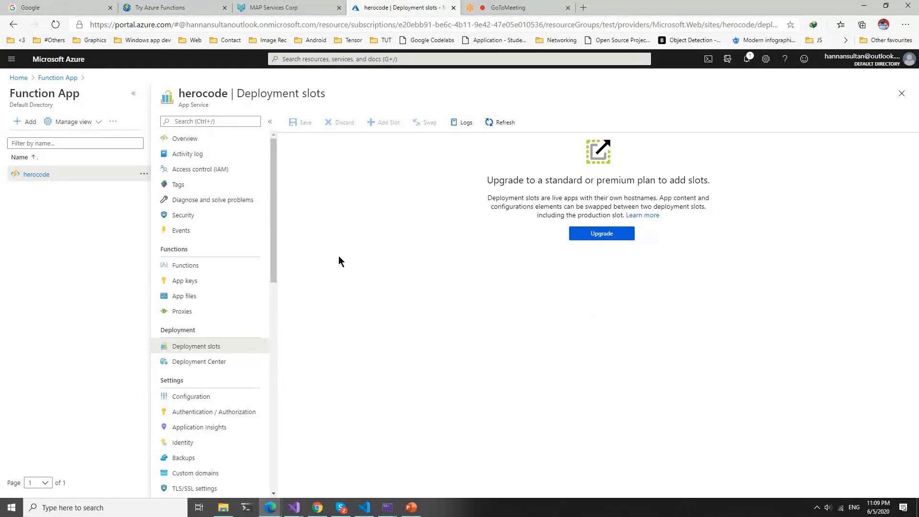
left_click_drag(487, 181, 722, 182)
left_click(497, 321)
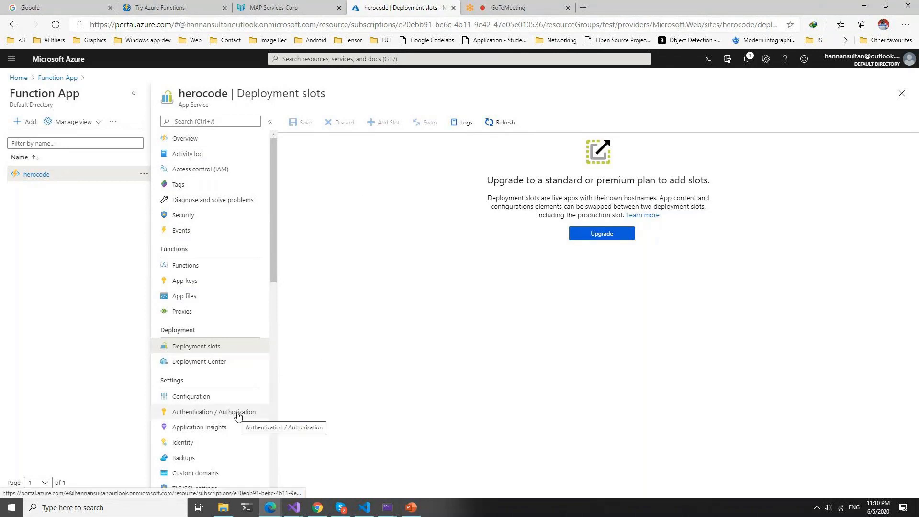
Review herocode's custom domains, its default URL in the overview, and its TLS/SSL settings
left_click(229, 476)
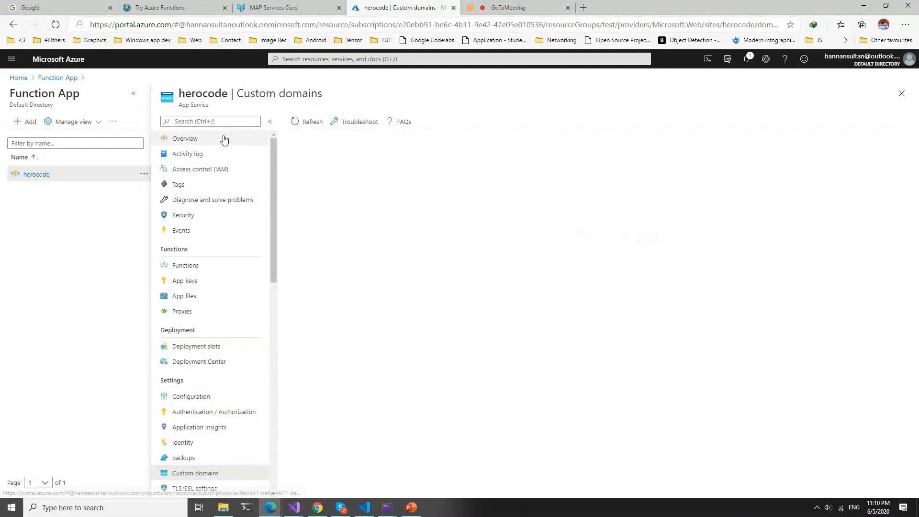
left_click(187, 139)
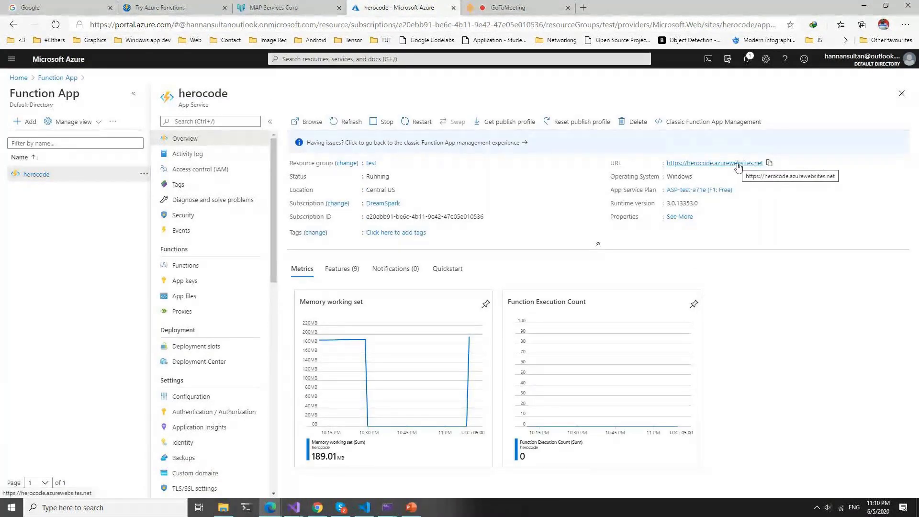
left_click(237, 473)
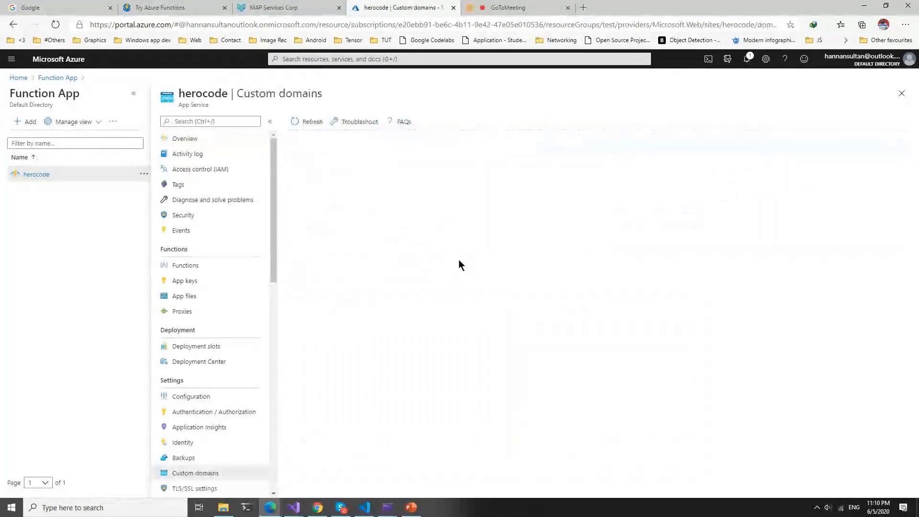
left_click(197, 489)
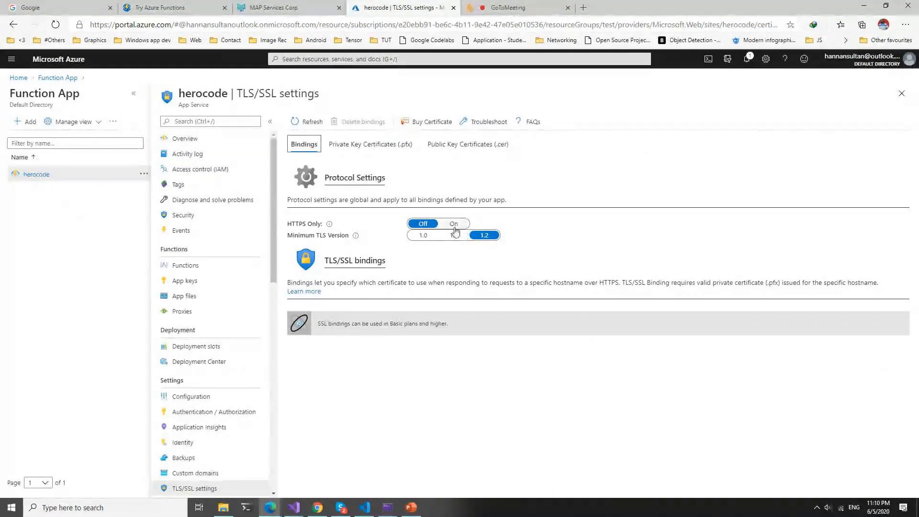
Open the Advanced Tools page under herocode's development tools and launch its Kudu site
scroll(235, 360, "down", 8)
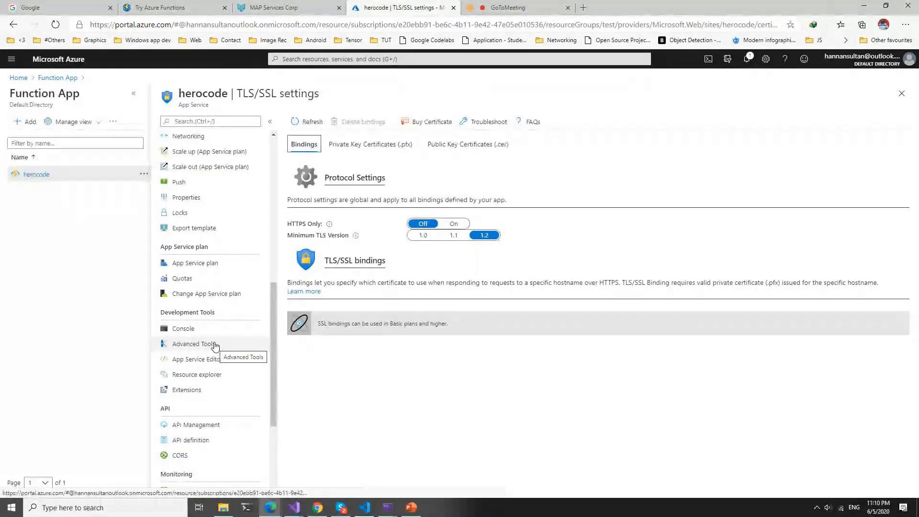
scroll(226, 312, "up", 3)
scroll(226, 365, "down", 3)
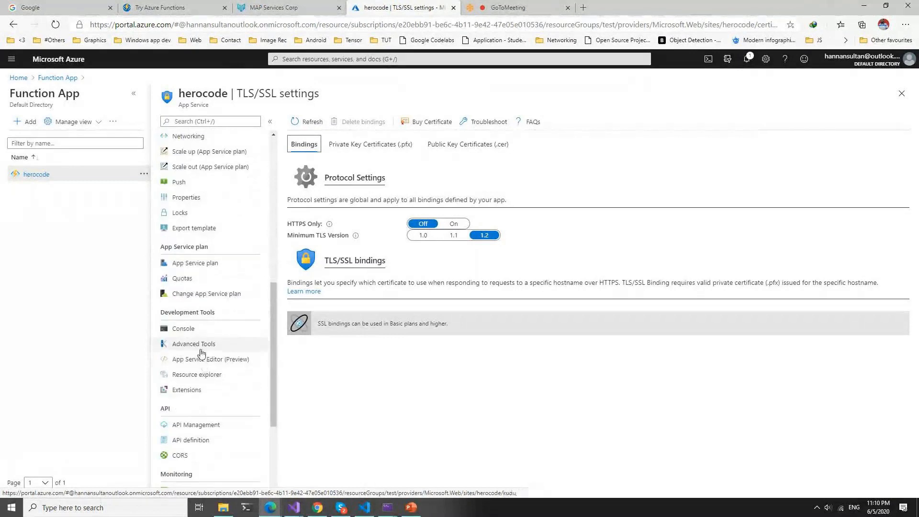
left_click(202, 349)
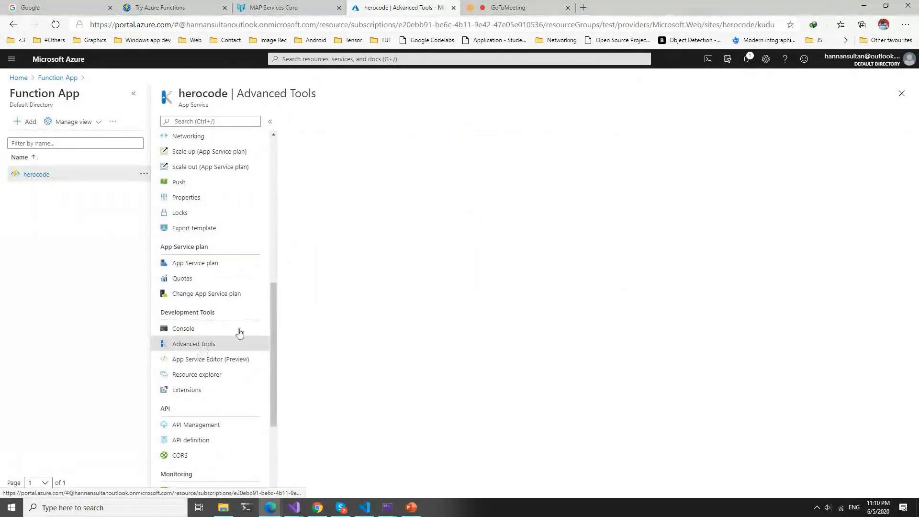
left_click(294, 184)
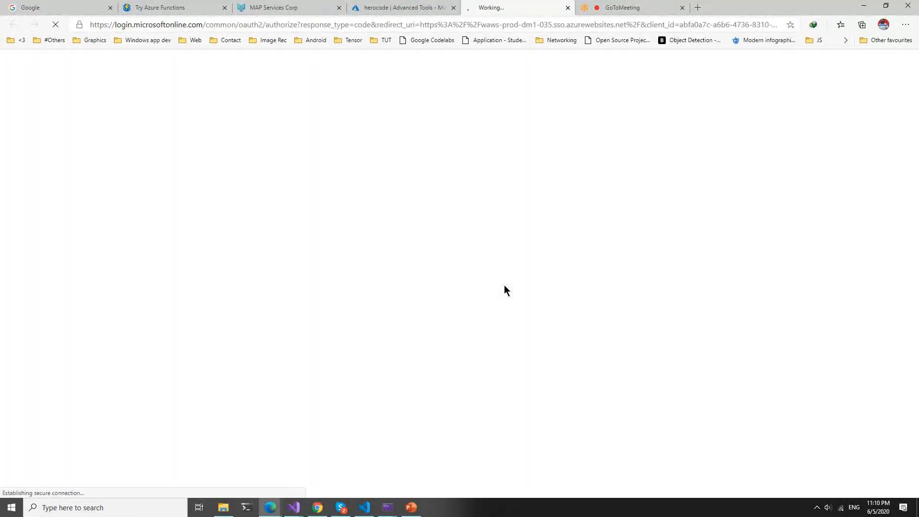
Return to the Azure portal and open herocode's overview to locate the publish profile option
left_click(396, 5)
scroll(232, 289, "up", 10)
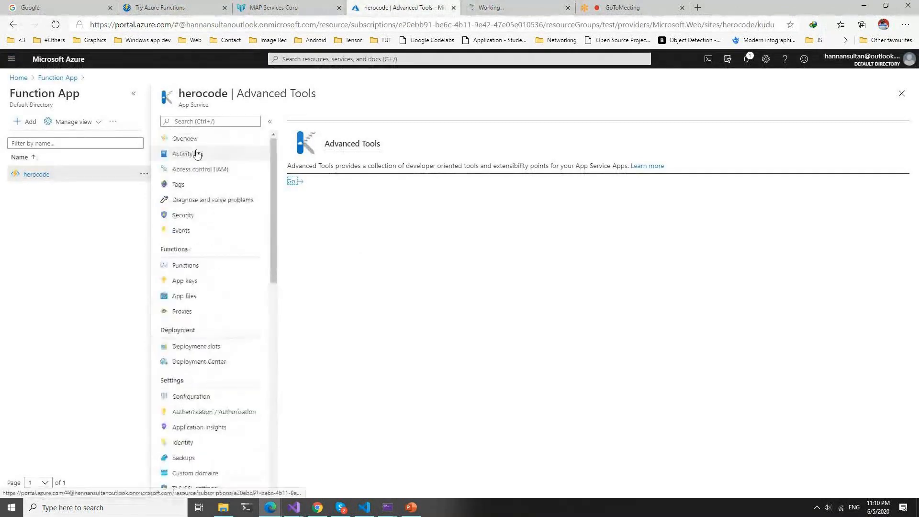
left_click(195, 139)
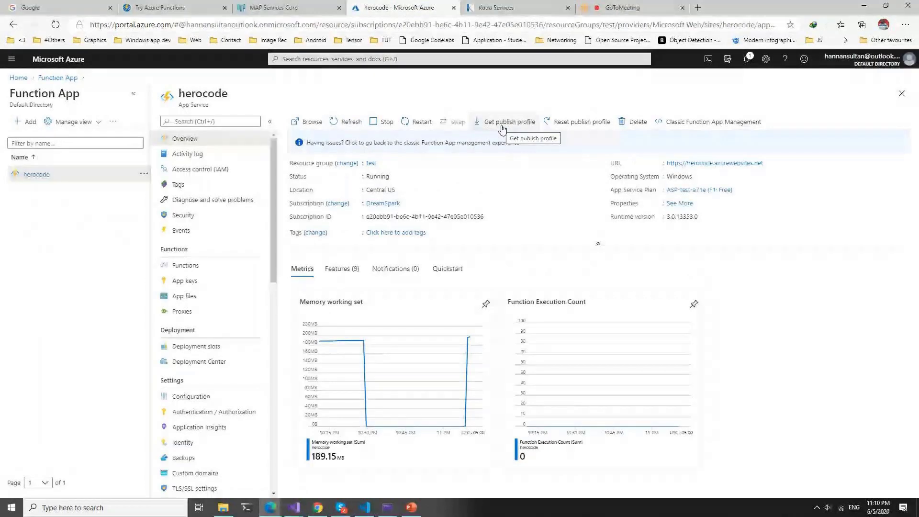
Switch to Visual Studio and open the Publish page of the HeroCode project
key("alt+Tab")
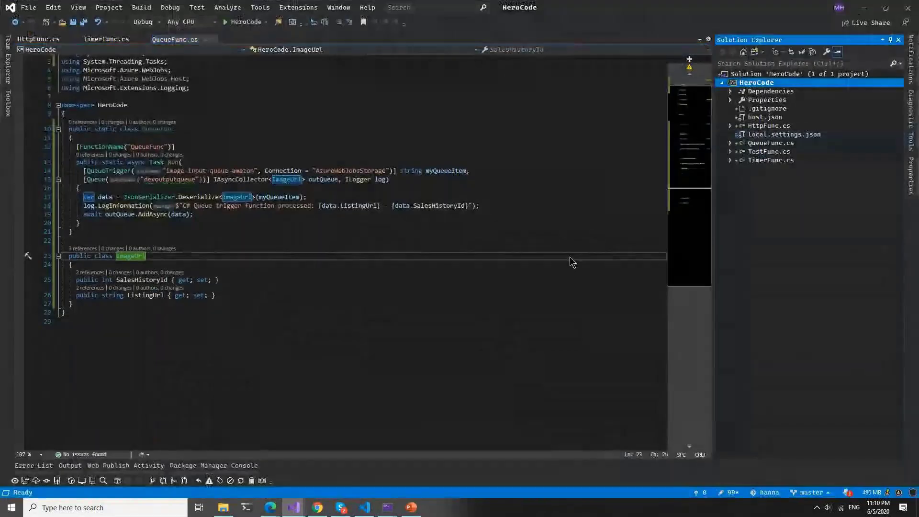
right_click(756, 82)
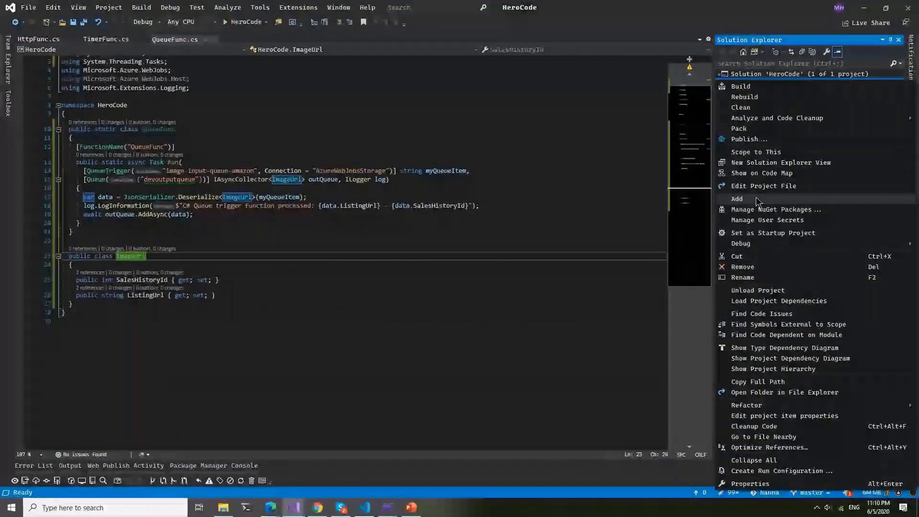
left_click(375, 257)
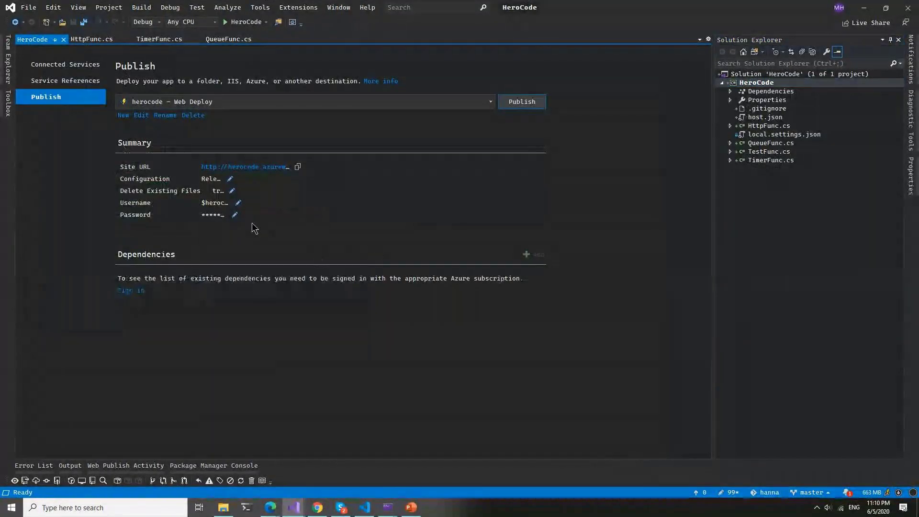
Switch back to the Azure portal and download herocode's publish profile as herocode (1).PublishSettings
key("alt+Tab")
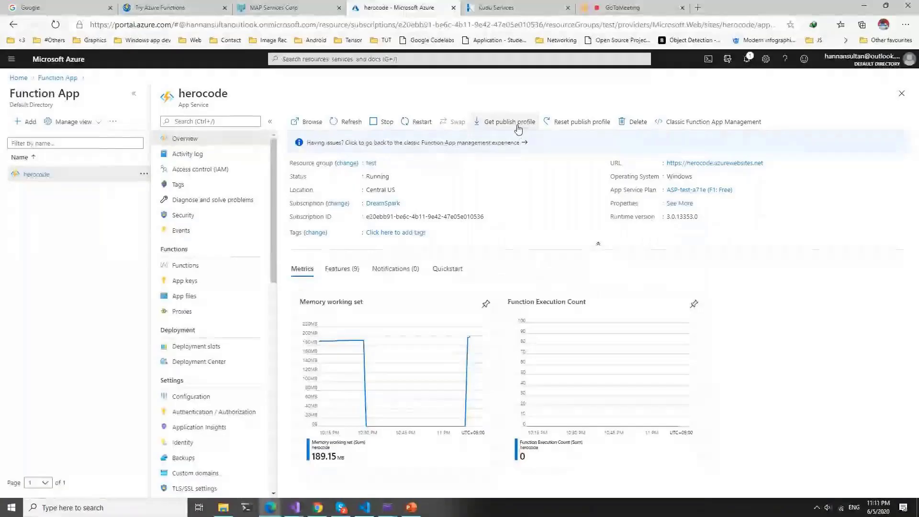
left_click(496, 123)
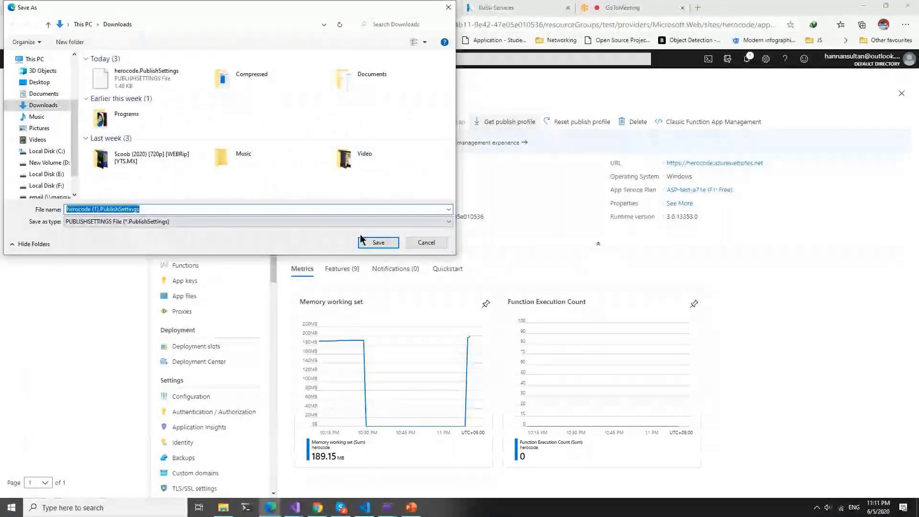
left_click(378, 243)
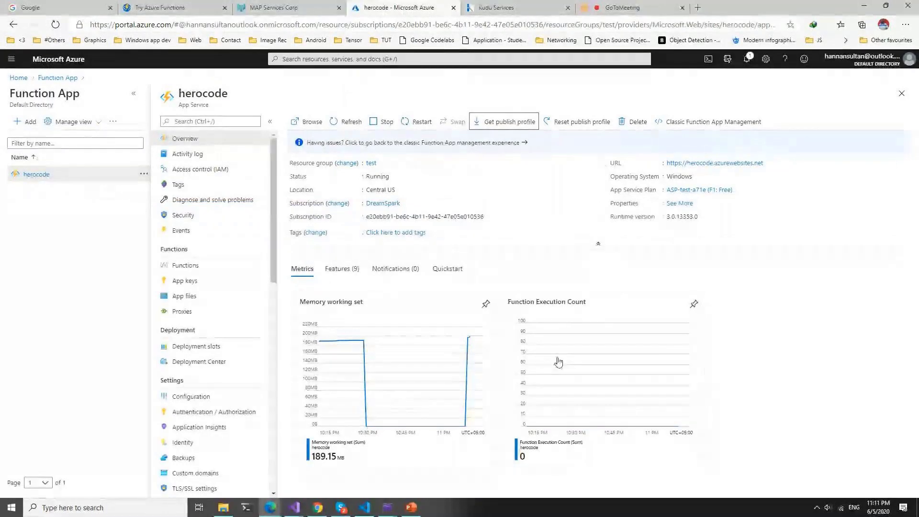
Switch to Visual Studio and examine how a publish profile is imported for a new publish target, cancelling without choosing a file
key("alt+Tab")
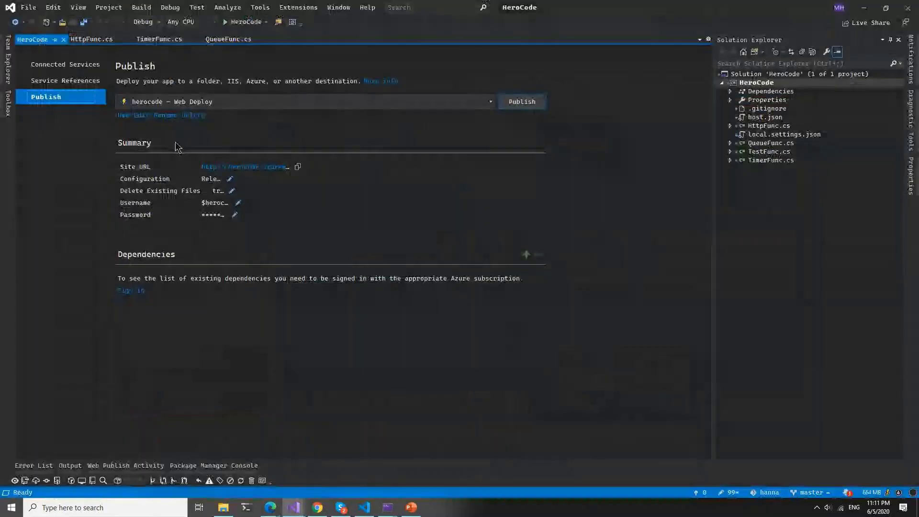
left_click(123, 115)
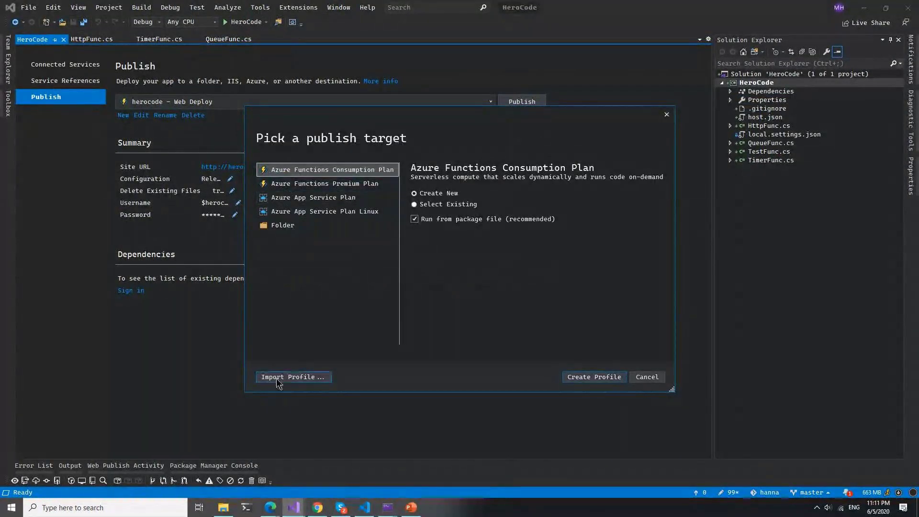
left_click(292, 378)
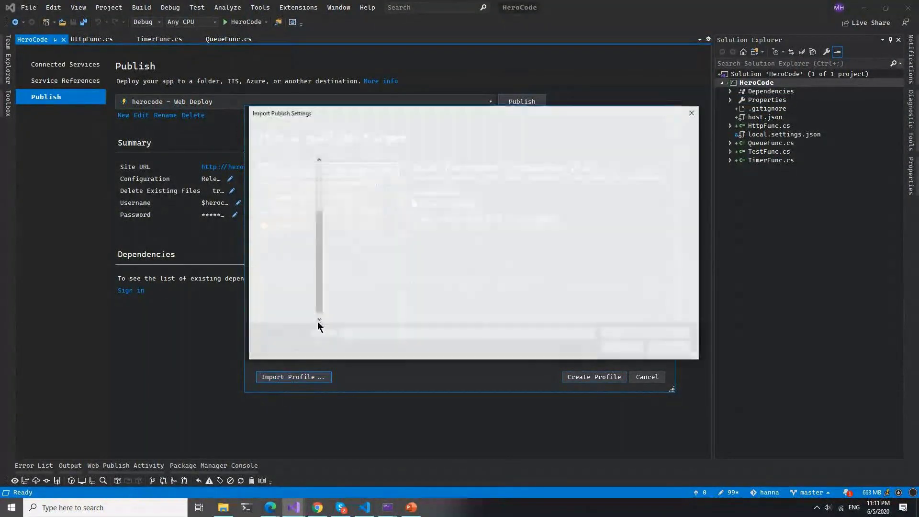
left_click(669, 335)
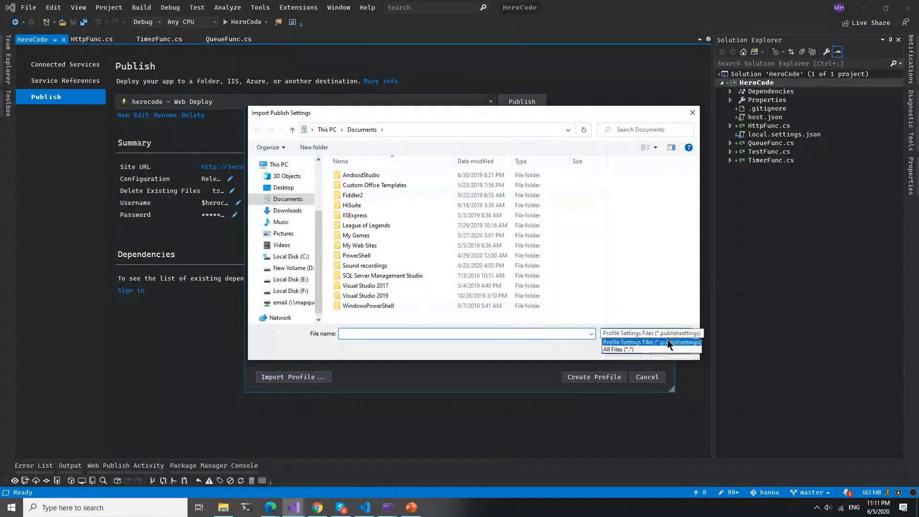
left_click(619, 350)
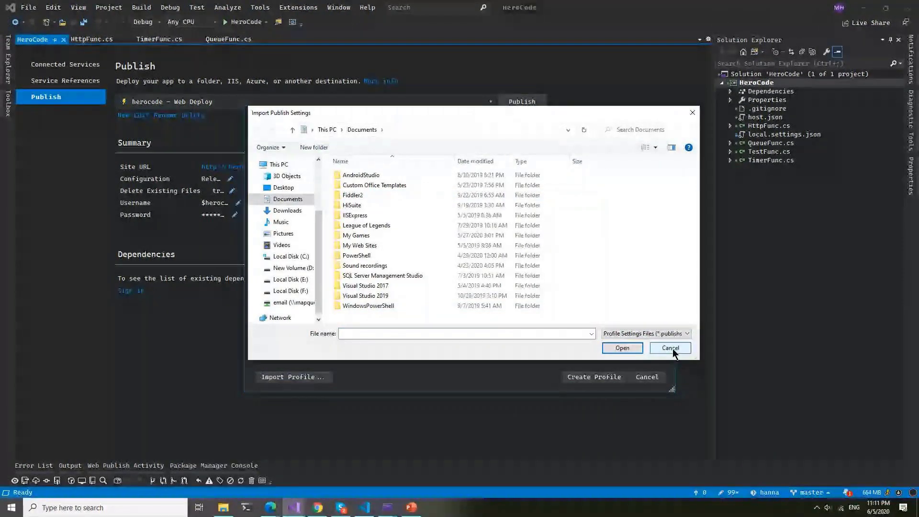
left_click(675, 350)
key("Escape")
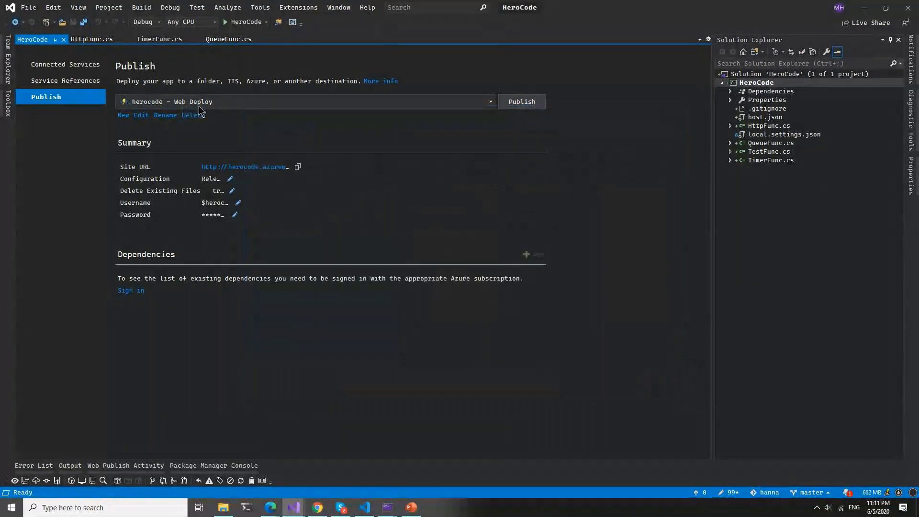
Review the available publish profiles and the username setting of the herocode - Web Deploy profile
left_click(238, 100)
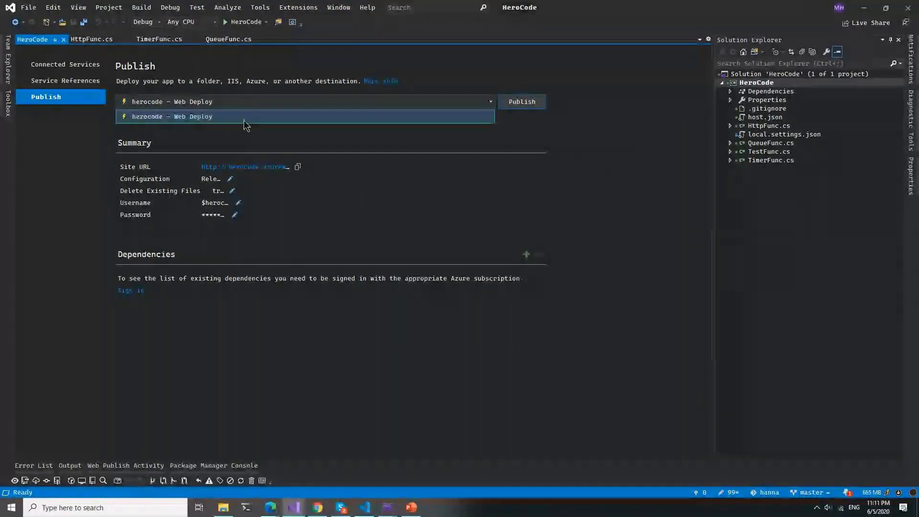
left_click(329, 196)
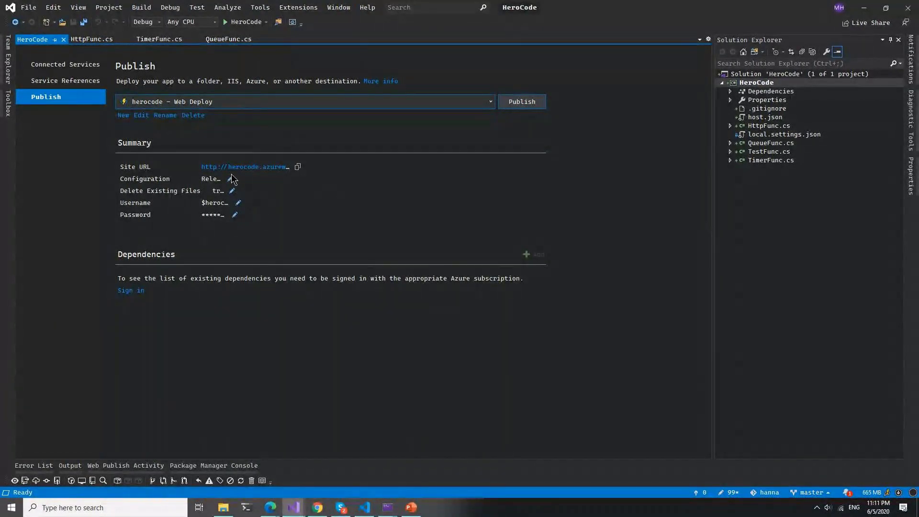
left_click(238, 203)
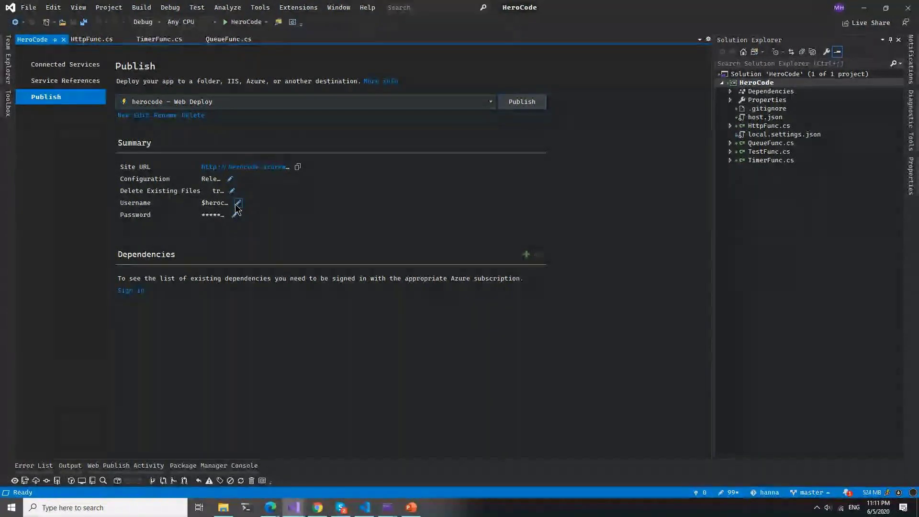
left_click(557, 326)
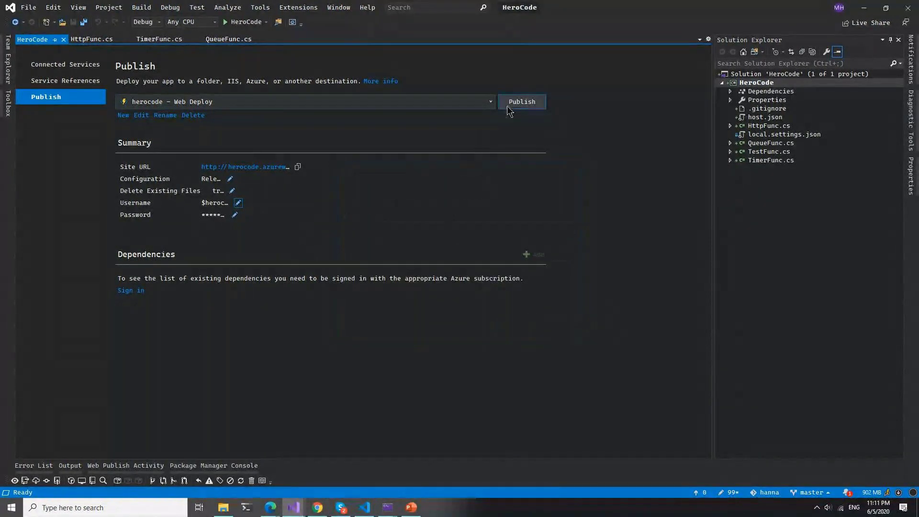
Publish the HeroCode project to Azure using the herocode - Web Deploy profile
left_click(412, 108)
left_click(412, 116)
left_click(522, 102)
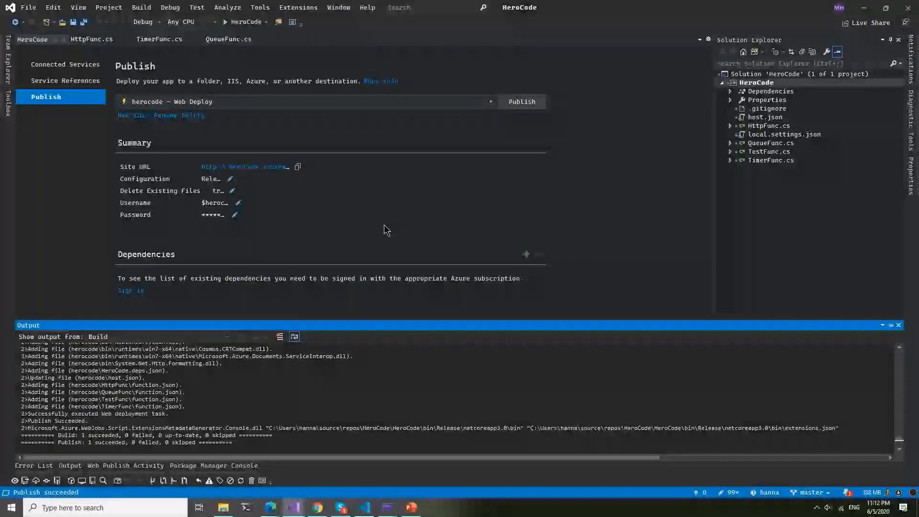
Switch to the Azure portal, check the functions deployed to herocode, and view QueueFunc's Monitor page before closing it
key("alt+Tab")
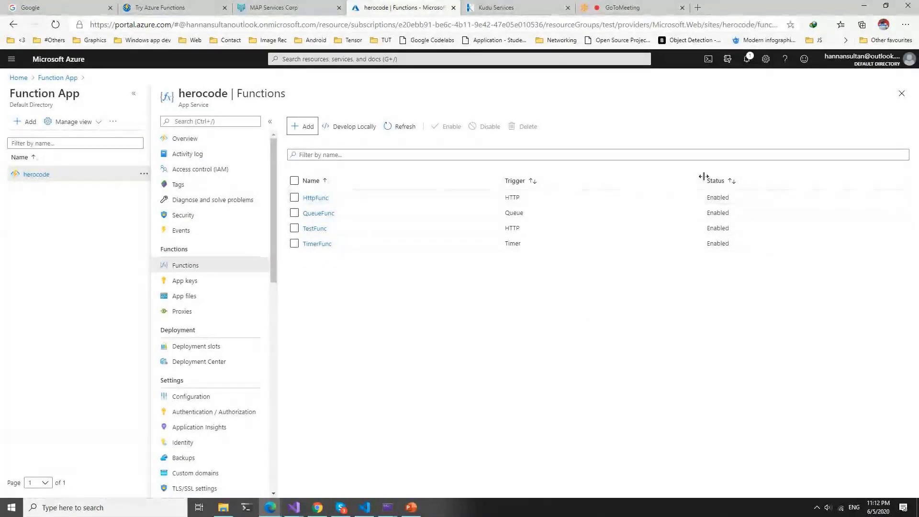
left_click(317, 214)
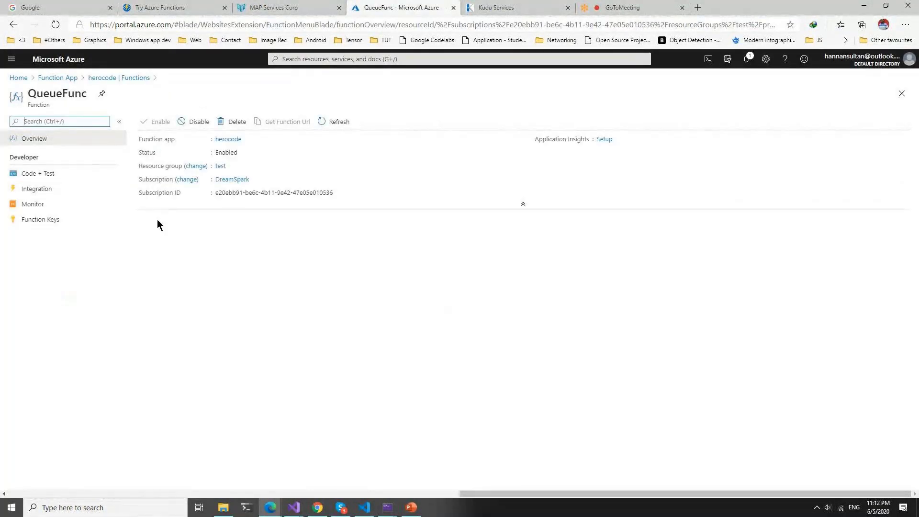
left_click(106, 205)
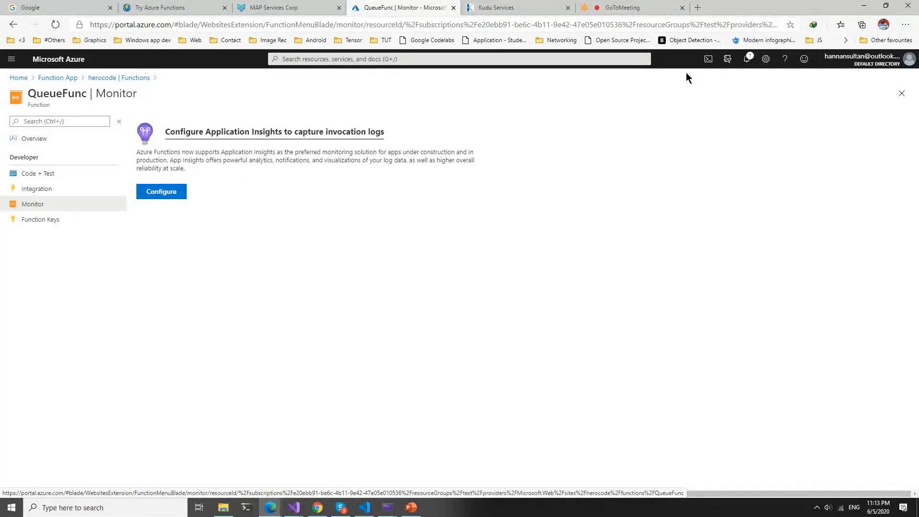
left_click(902, 95)
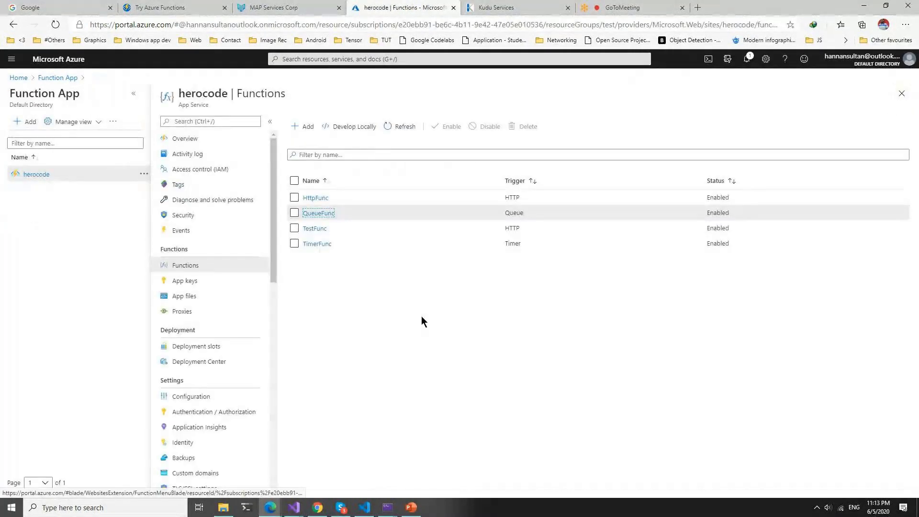
Check the Azure queues in the MAP Services Corp dashboard, and return to herocode's function list
left_click(256, 6)
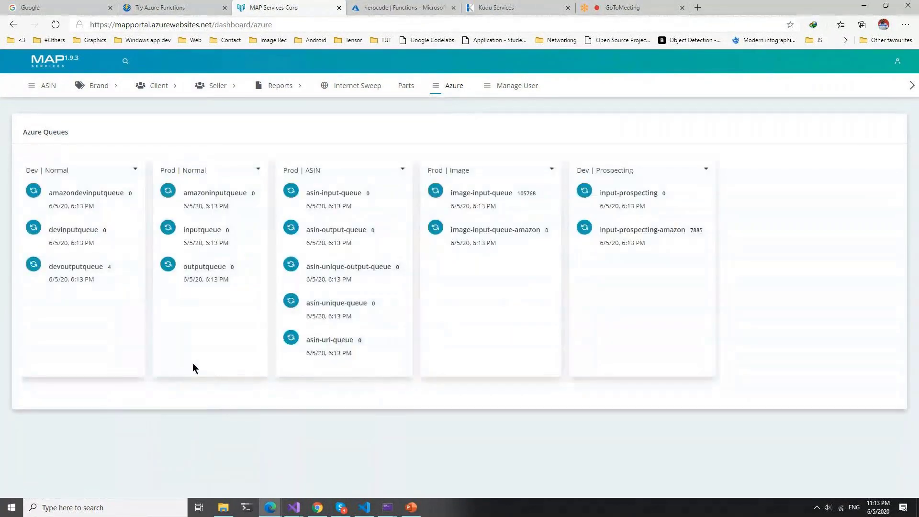
left_click(404, 7)
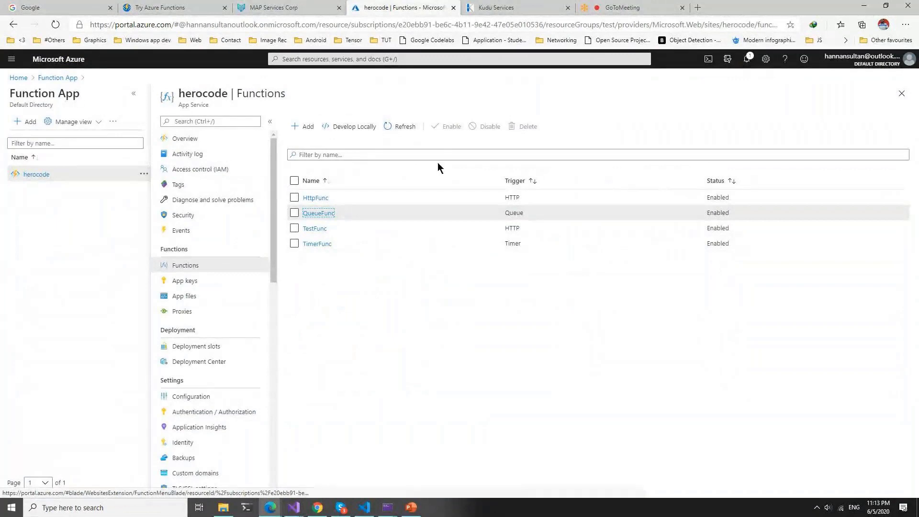
Switch to the Getting Starting with Azure Functions presentation in PowerPoint and show the closing Thank You slide
left_click(411, 509)
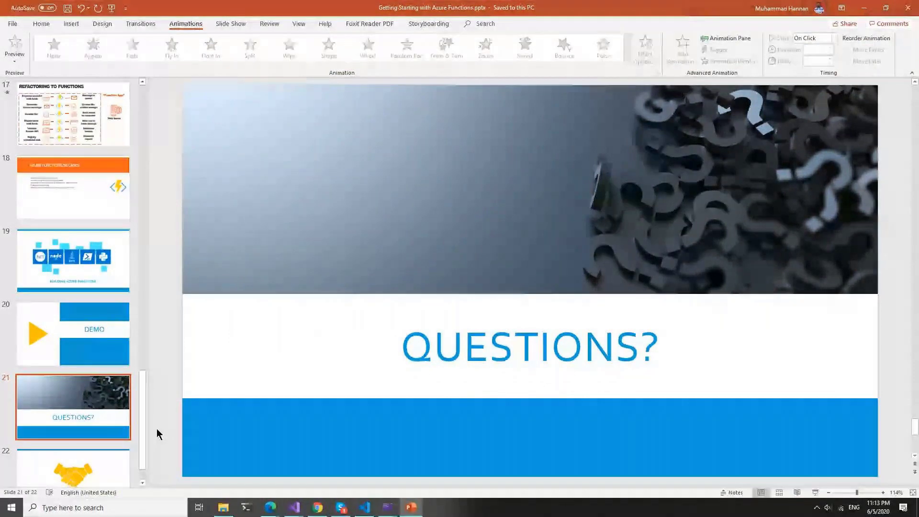
left_click(110, 464)
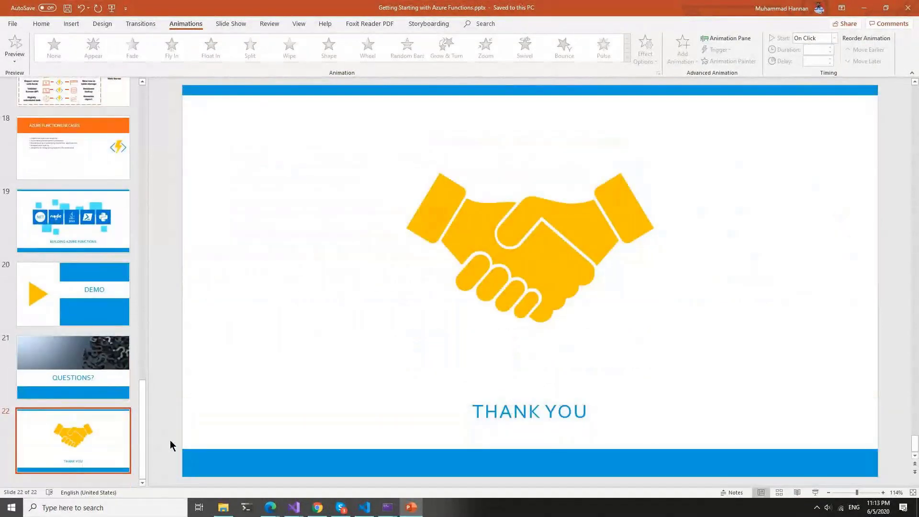